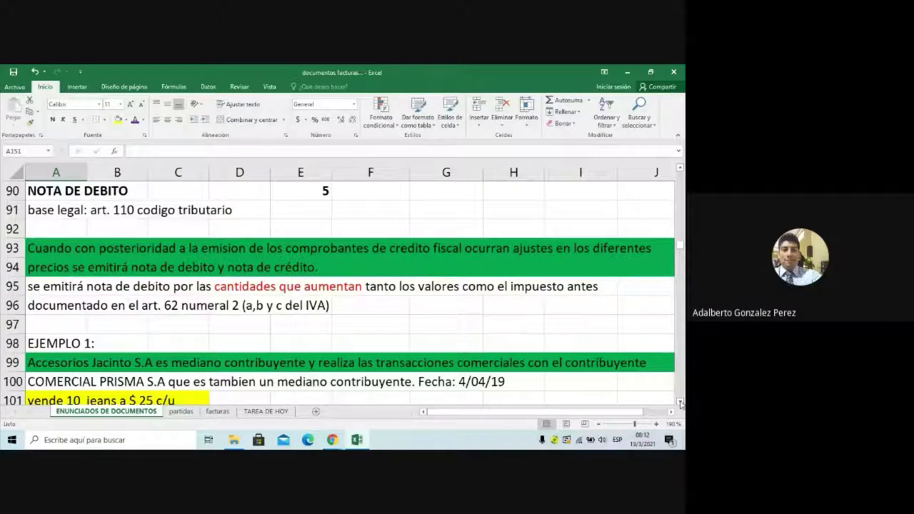
Step: Review the Ejemplo 1 debit note statement and compare its sales with the multiplications beside voucher 005 on the partidas sheet
{"action": "left_click", "coordinate": [680, 403]}
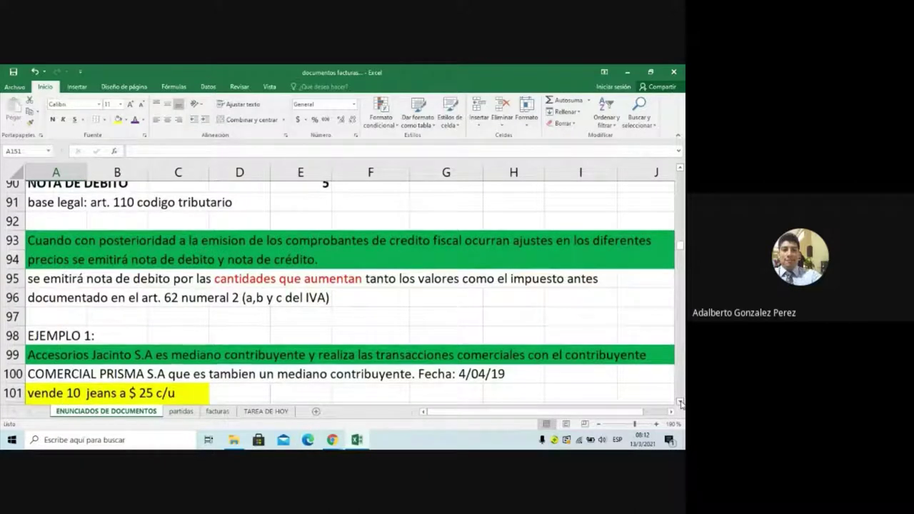
{"action": "scroll", "coordinate": [170, 219], "scroll_direction": "down", "scroll_amount": 3}
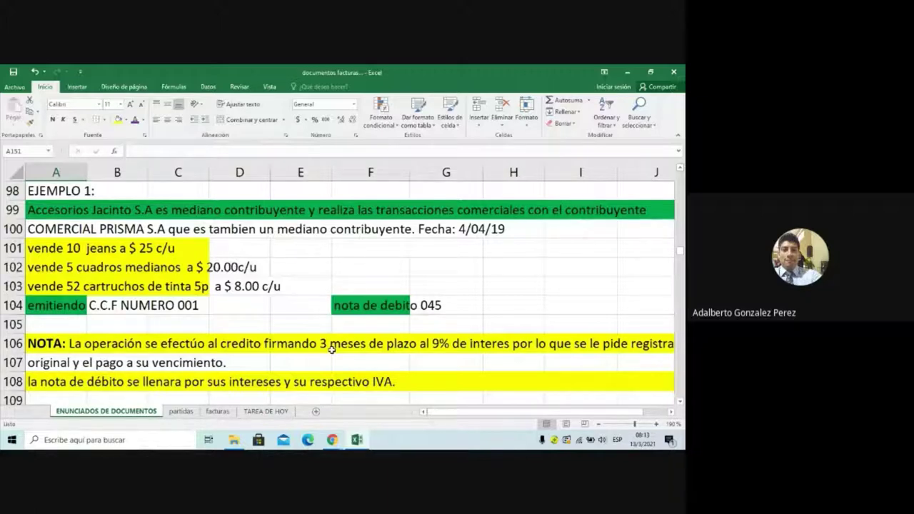
{"action": "left_click", "coordinate": [181, 412]}
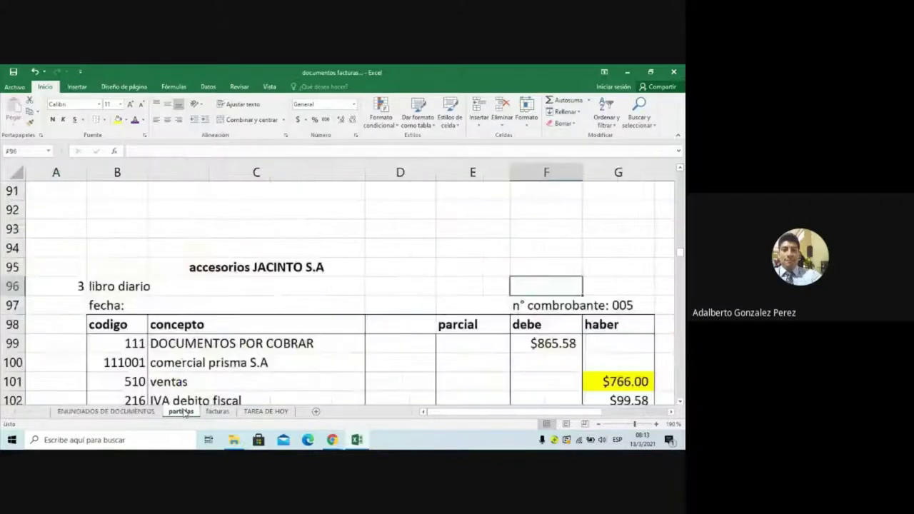
{"action": "left_click_drag", "start_coordinate": [441, 414], "coordinate": [473, 414]}
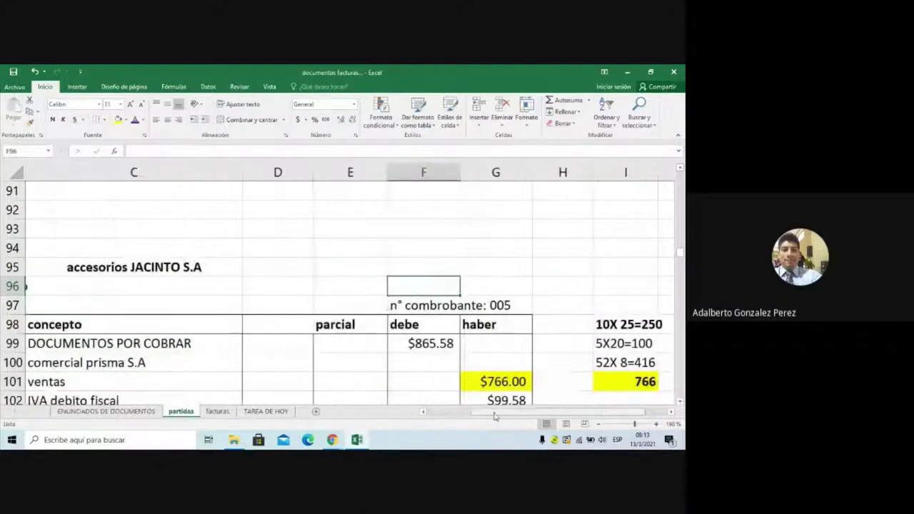
{"action": "left_click", "coordinate": [155, 413]}
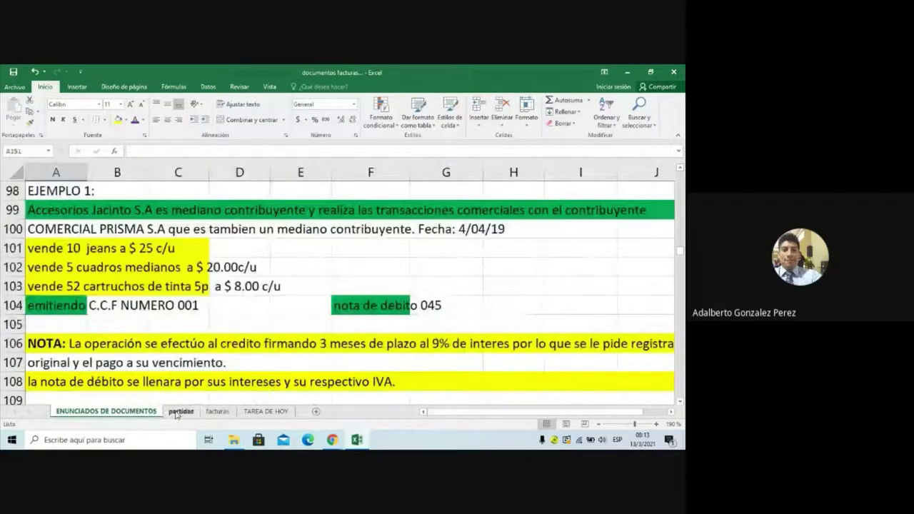
{"action": "left_click", "coordinate": [179, 412]}
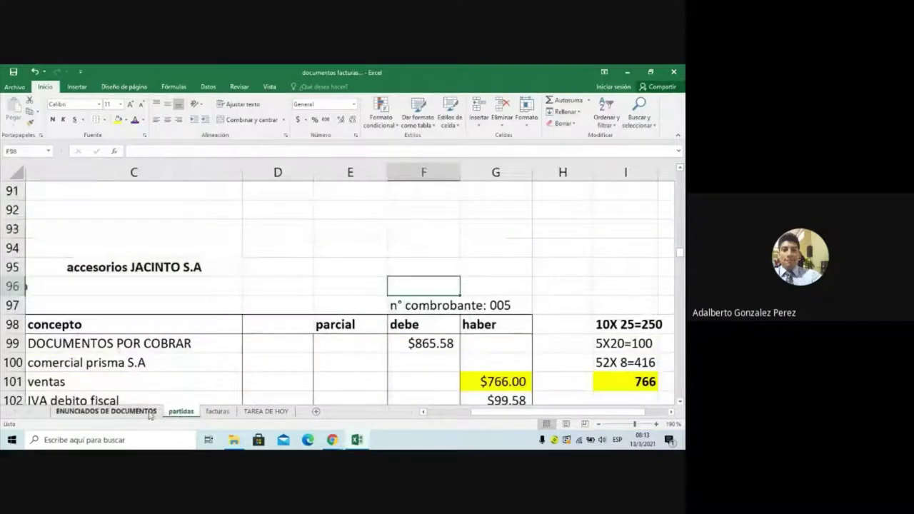
{"action": "left_click", "coordinate": [153, 413]}
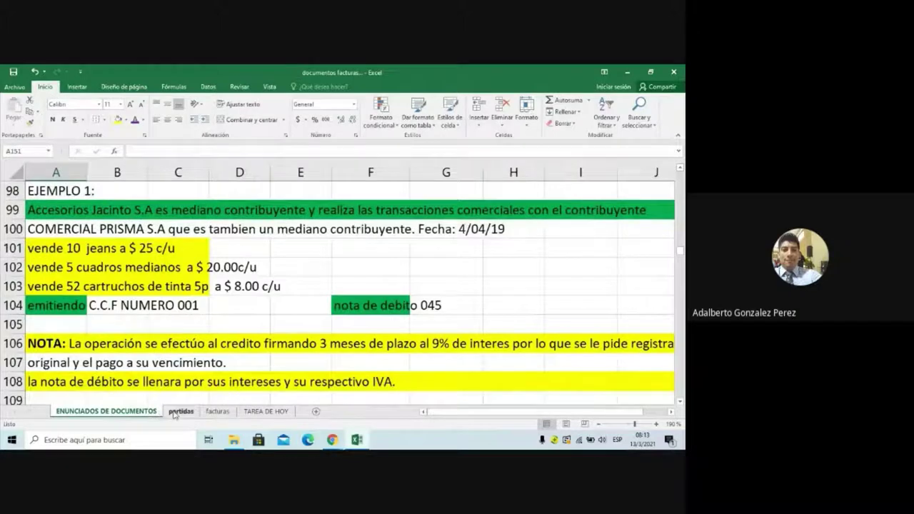
{"action": "left_click", "coordinate": [175, 412]}
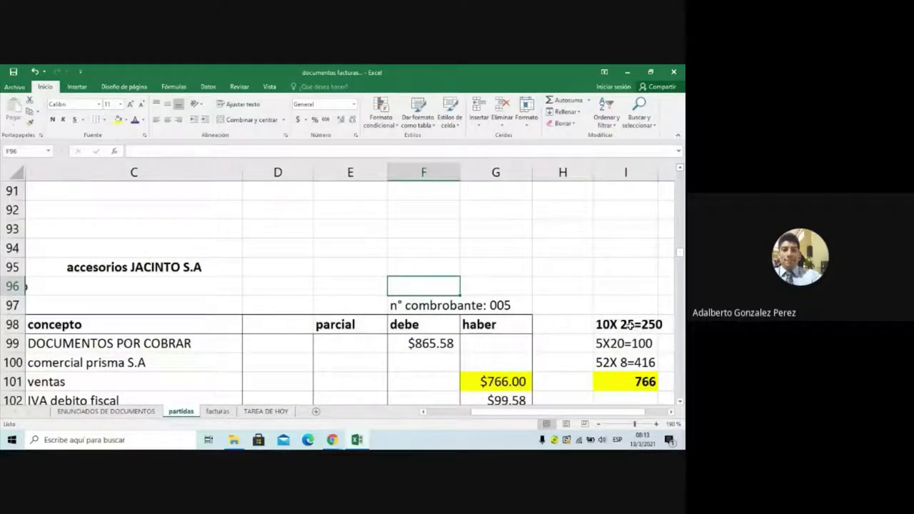
{"action": "left_click_drag", "start_coordinate": [592, 412], "coordinate": [603, 416]}
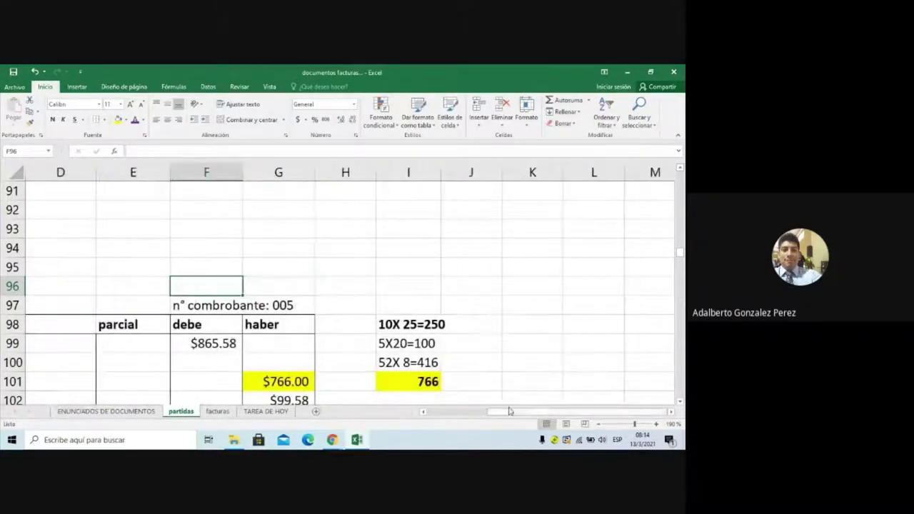
Step: Examine the sales total beside voucher 005 and the matching ventas and IVA debito fiscal amounts in the haber column
{"action": "left_click", "coordinate": [419, 380]}
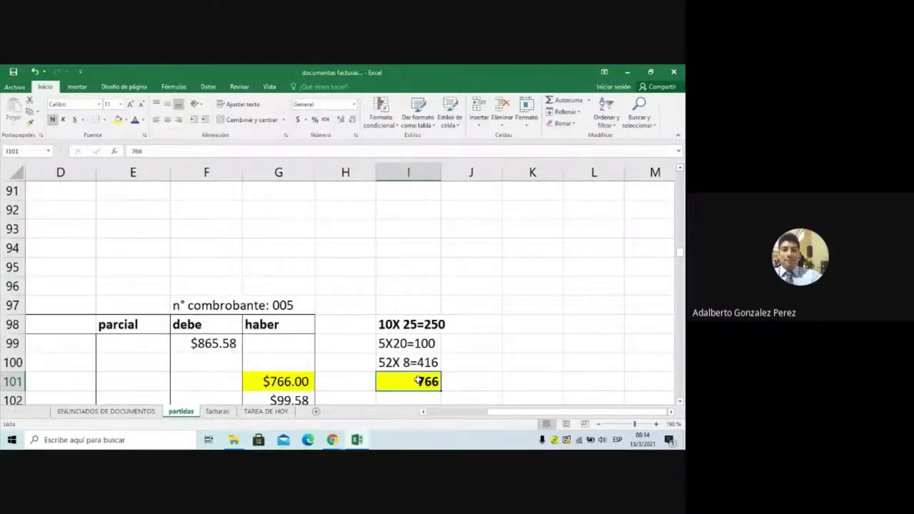
{"action": "key", "text": "Left"}
{"action": "key", "text": "Left"}
{"action": "key", "text": "Left"}
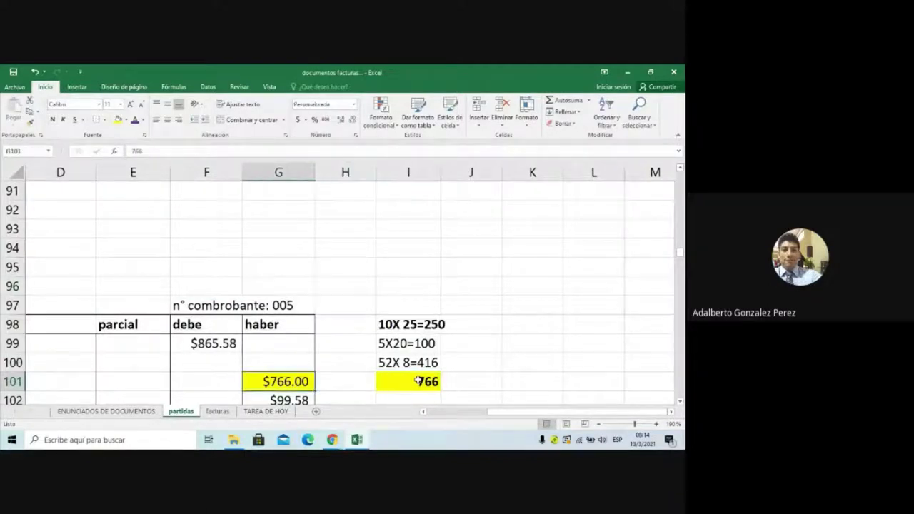
{"action": "key", "text": "Left"}
{"action": "key", "text": "Left"}
{"action": "key", "text": "Left"}
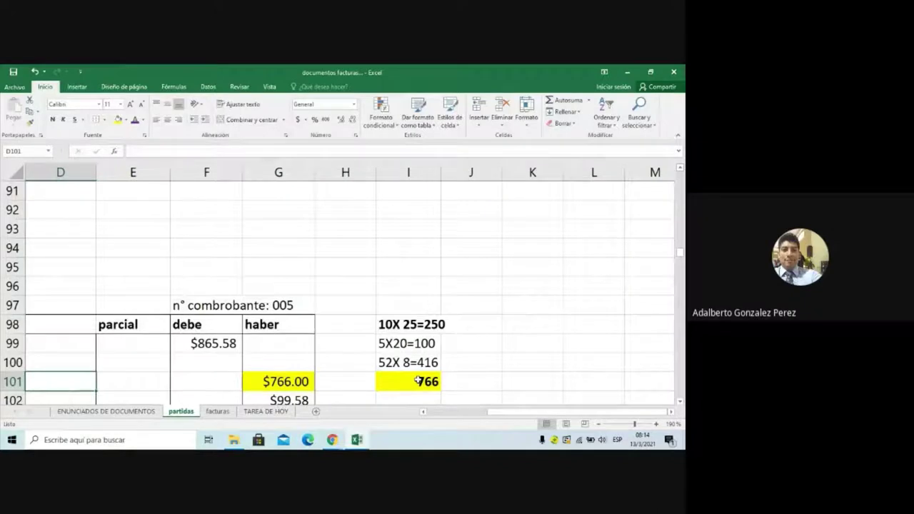
{"action": "key", "text": "Left"}
{"action": "key", "text": "Right"}
{"action": "key", "text": "Right"}
{"action": "key", "text": "Right"}
{"action": "key", "text": "Right"}
{"action": "key", "text": "Right"}
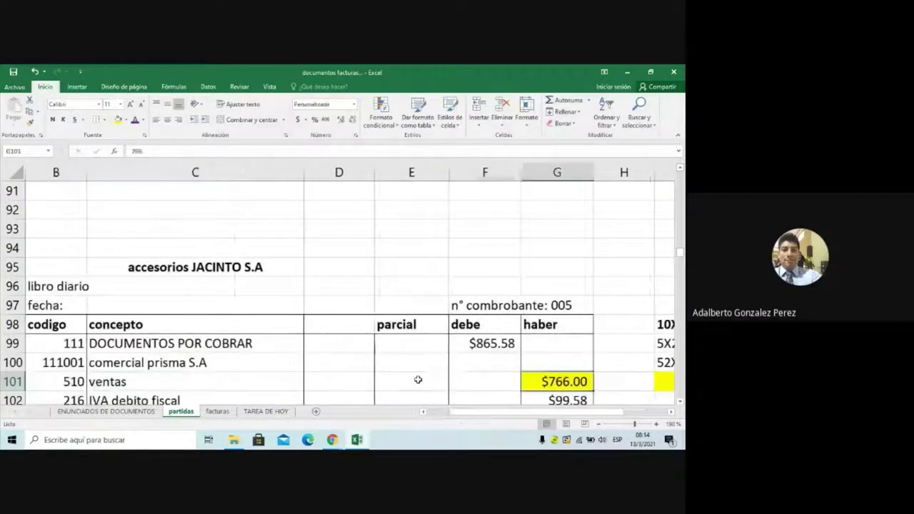
{"action": "key", "text": "Down"}
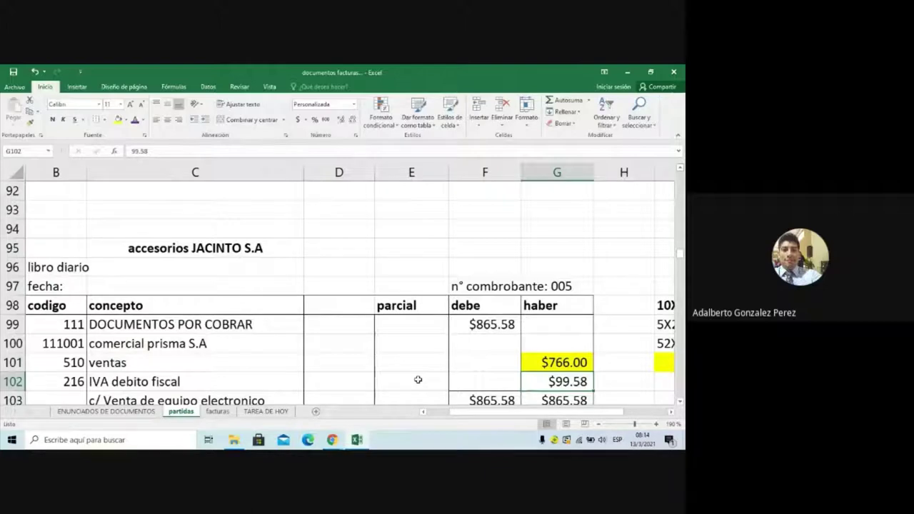
Step: Highlight the debe amount of DOCUMENTOS POR COBRAR in voucher 005 with yellow fill
{"action": "key", "text": "Up"}
{"action": "key", "text": "Up"}
{"action": "key", "text": "Up"}
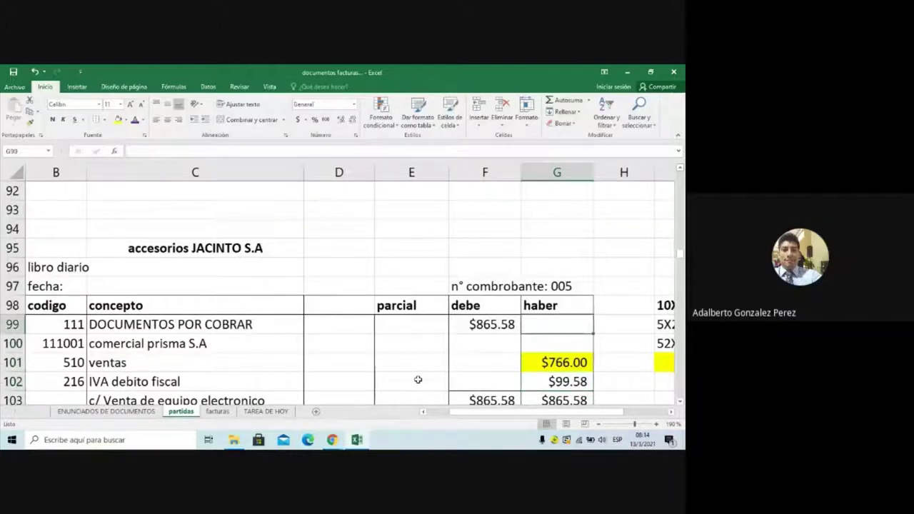
{"action": "key", "text": "Left"}
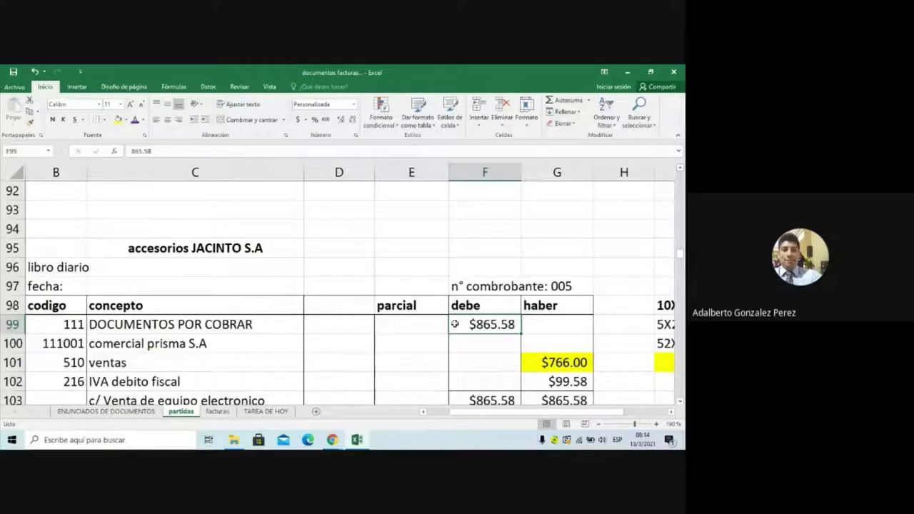
{"action": "left_click", "coordinate": [118, 121]}
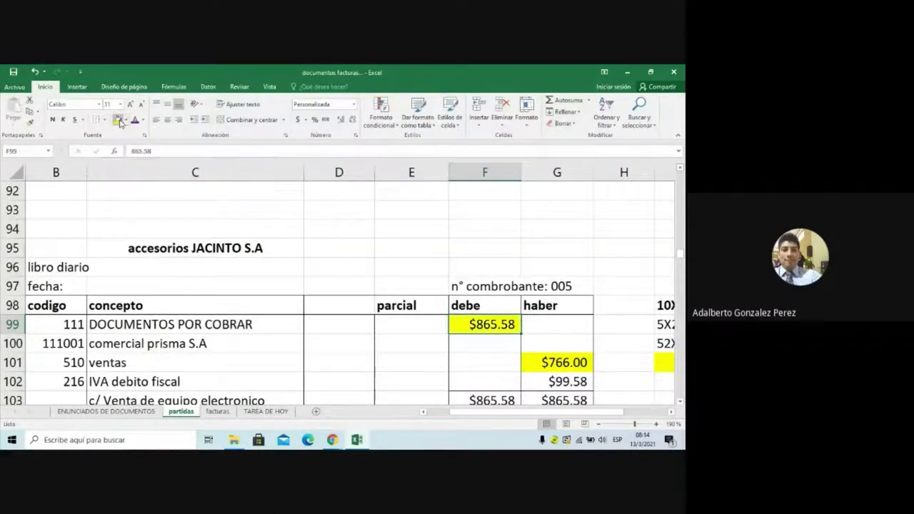
Step: Enter 865.58 as the parcial amount for comercial prisma S.A in voucher 005
{"action": "key", "text": "Down"}
{"action": "key", "text": "Left"}
{"action": "key", "text": "Left"}
{"action": "key", "text": "Left"}
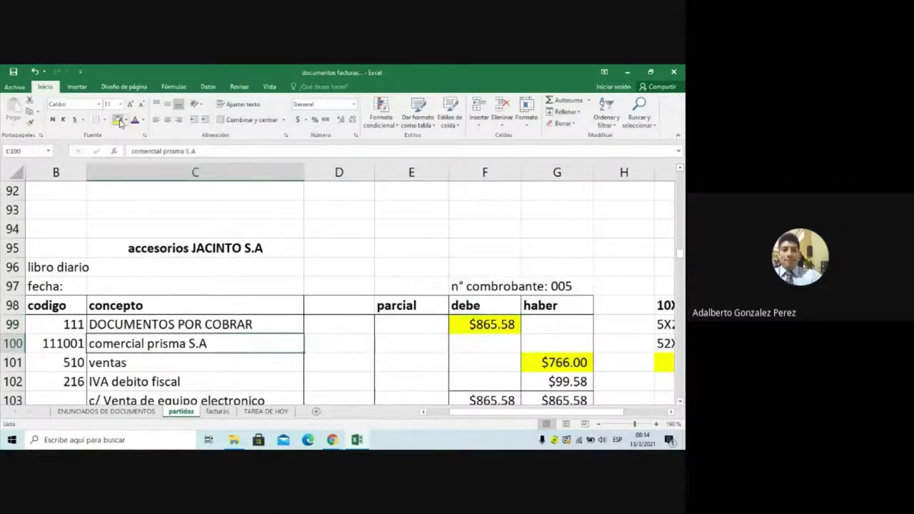
{"action": "key", "text": "Right"}
{"action": "key", "text": "Right"}
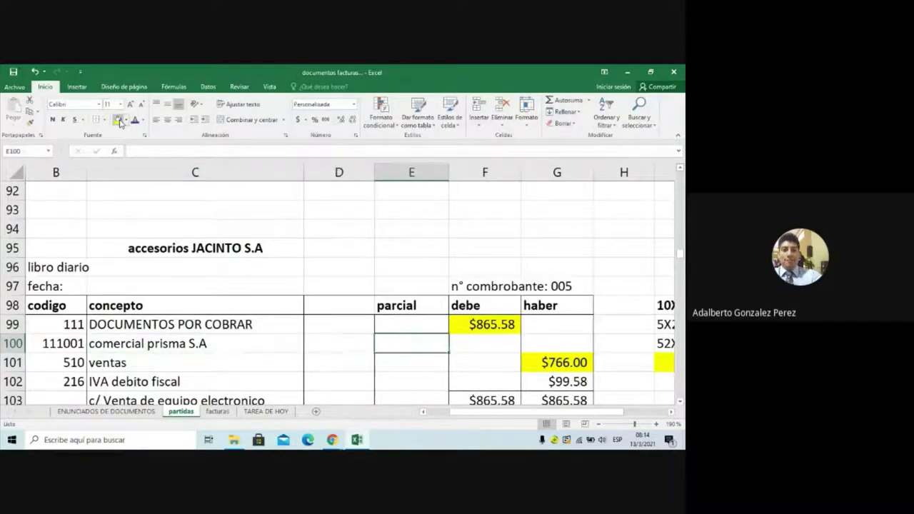
{"action": "type", "text": "8"}
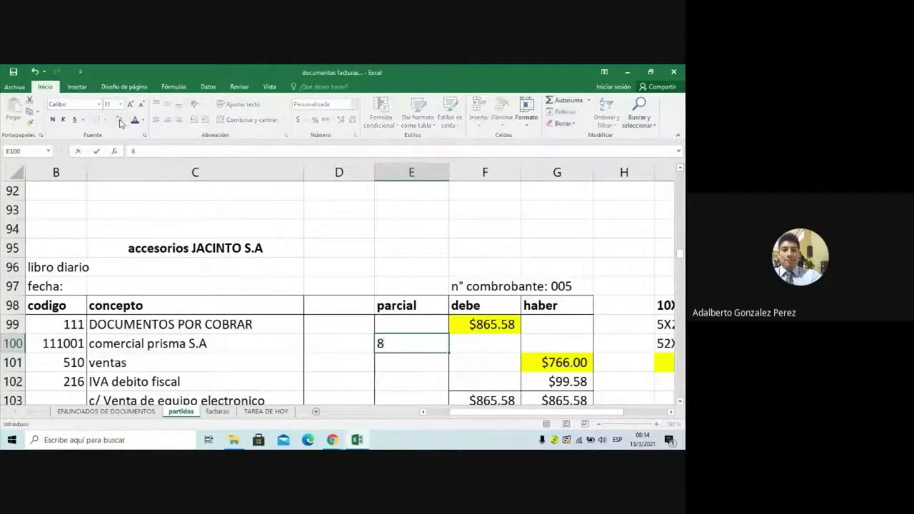
{"action": "type", "text": "65.58"}
{"action": "key", "text": "ctrl+Return"}
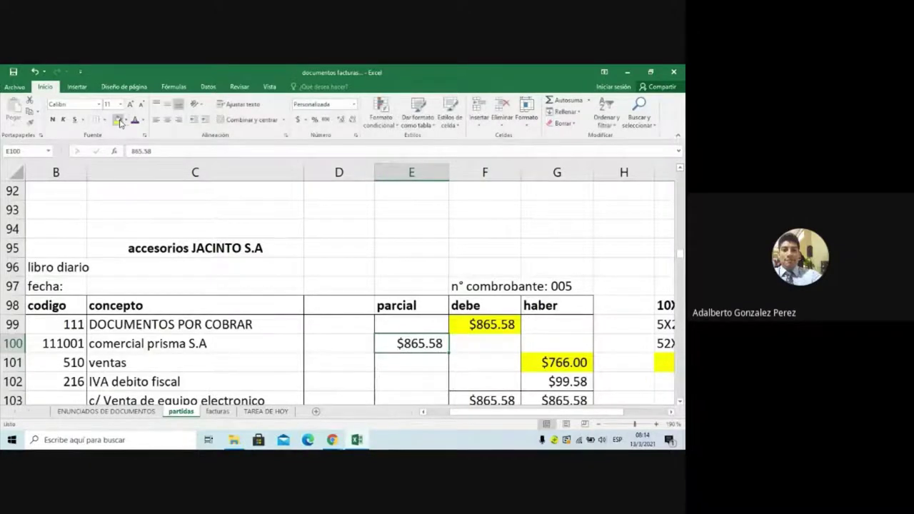
Step: Review the voucher 006 journal entry against the credit terms note of Ejemplo 1 on the ENUNCIADOS DE DOCUMENTOS sheet
{"action": "key", "text": "Down"}
{"action": "key", "text": "Down"}
{"action": "key", "text": "Down"}
{"action": "key", "text": "Up"}
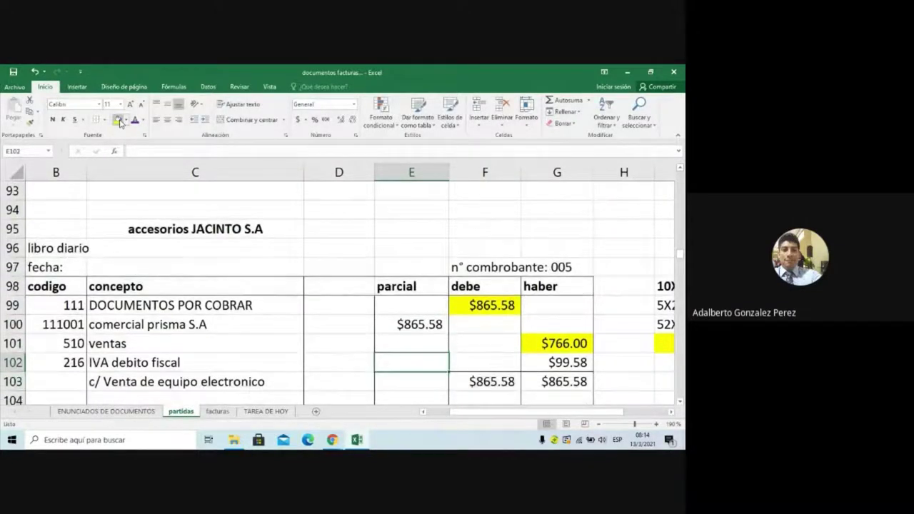
{"action": "key", "text": "Down"}
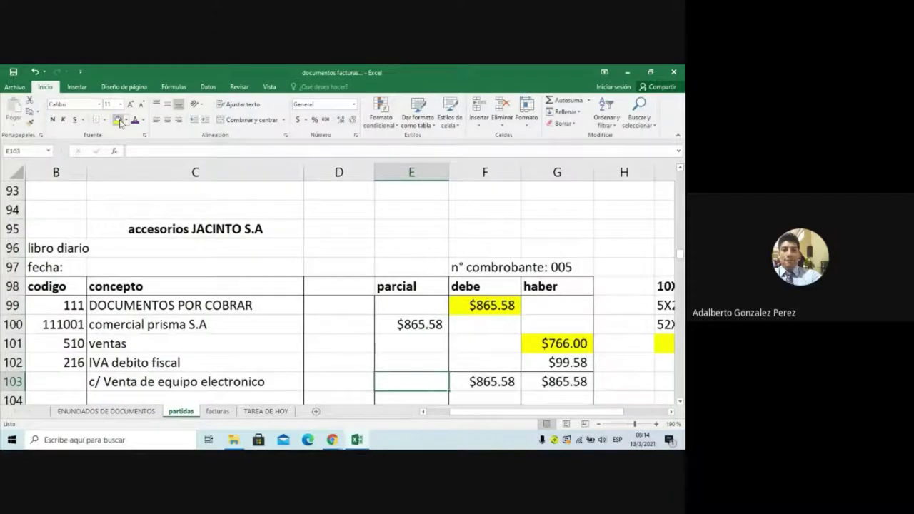
{"action": "key", "text": "Down"}
{"action": "key", "text": "Down"}
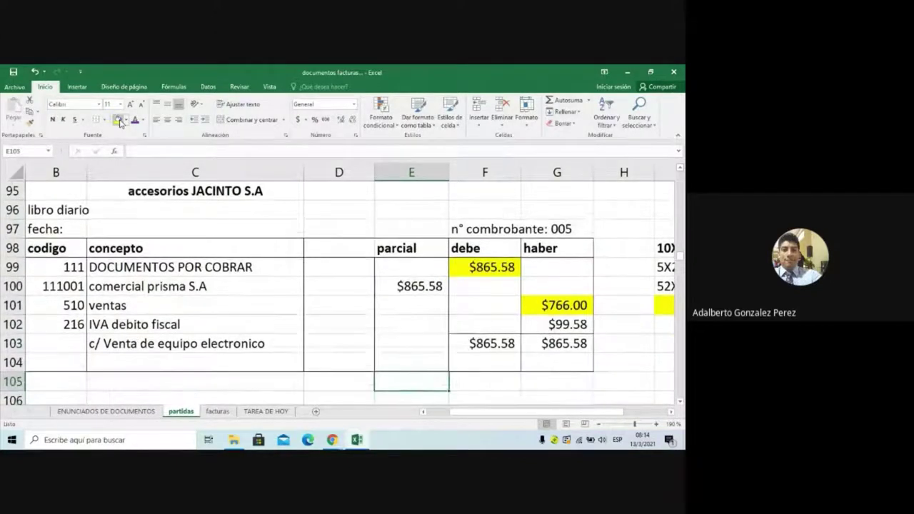
{"action": "key", "text": "Down"}
{"action": "key", "text": "Down"}
{"action": "key", "text": "Down"}
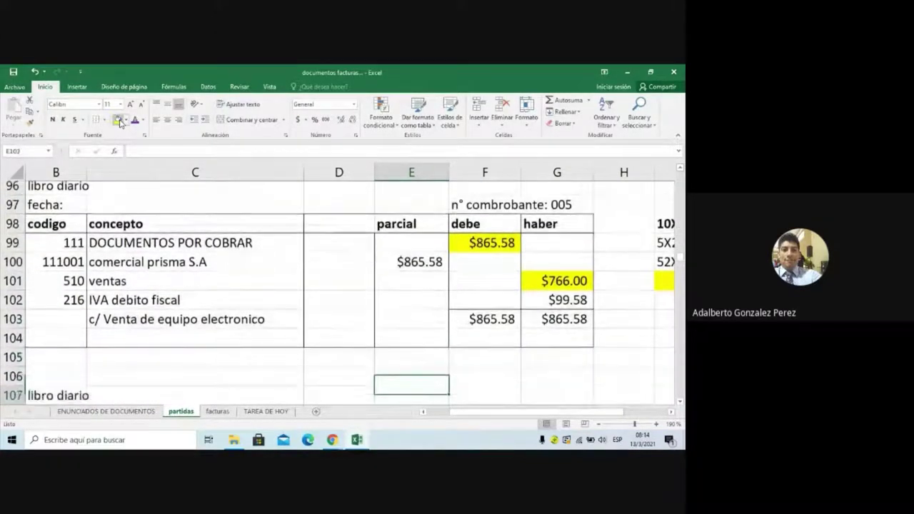
{"action": "key", "text": "Down"}
{"action": "key", "text": "Down"}
{"action": "key", "text": "Down"}
{"action": "key", "text": "Down"}
{"action": "key", "text": "Down"}
{"action": "key", "text": "Down"}
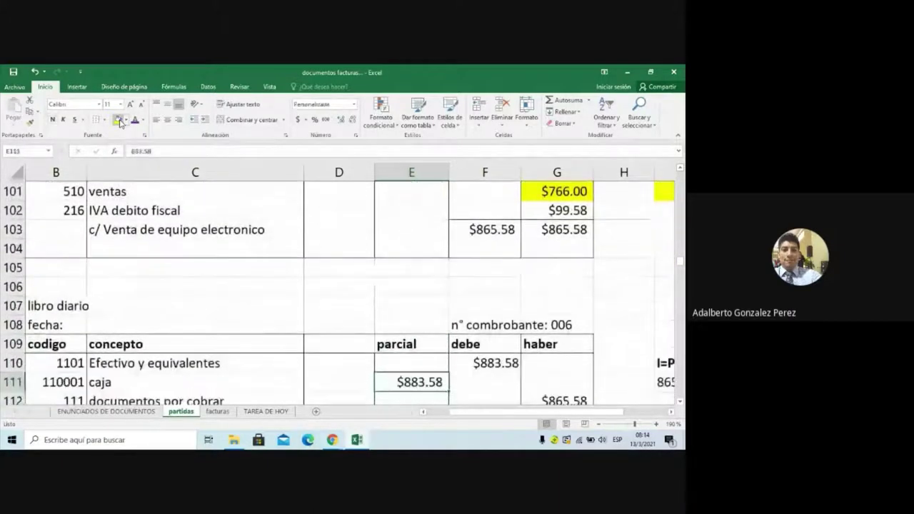
{"action": "key", "text": "Down"}
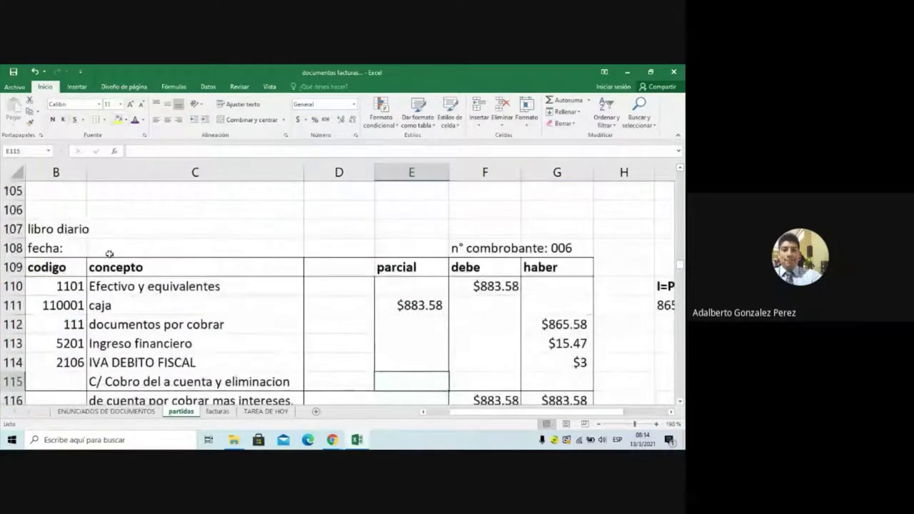
{"action": "left_click", "coordinate": [144, 415]}
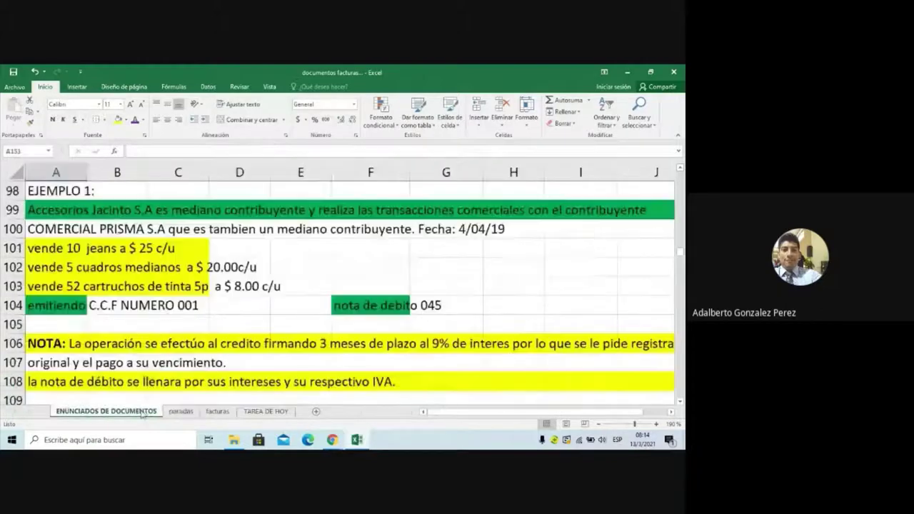
{"action": "left_click", "coordinate": [55, 344]}
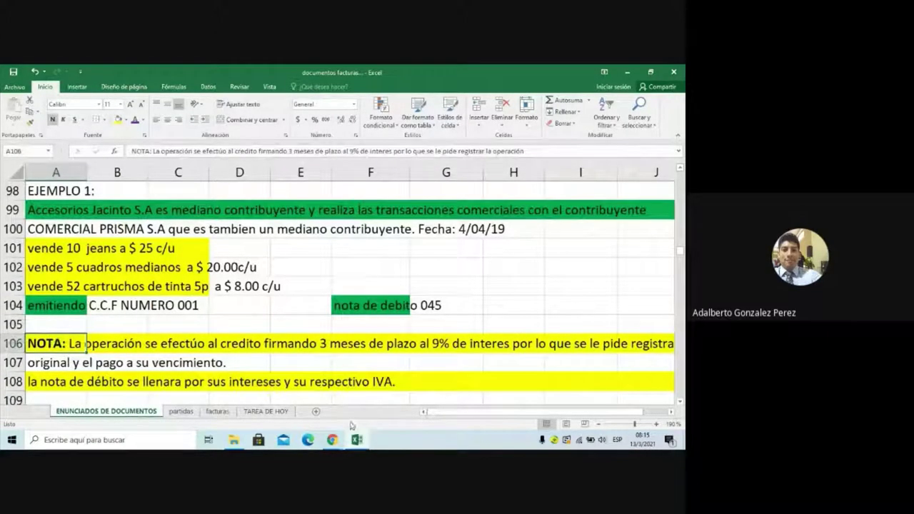
{"action": "left_click", "coordinate": [178, 411]}
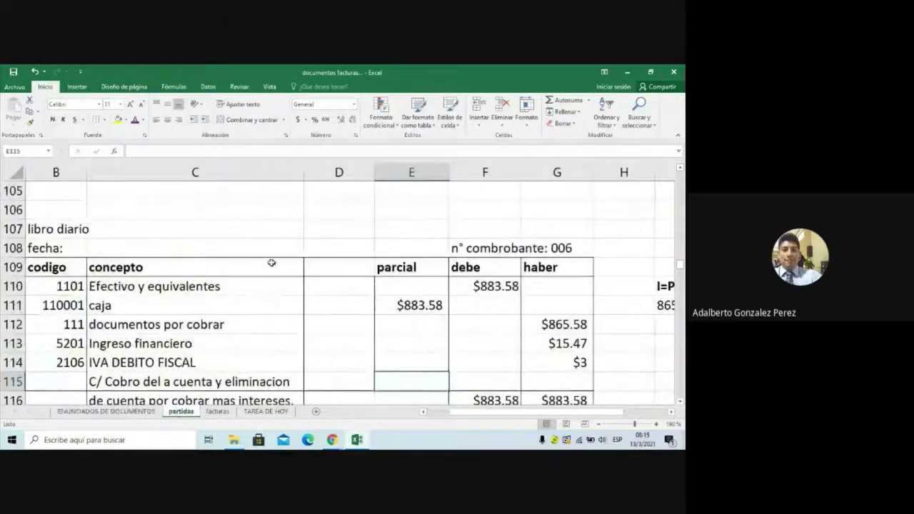
Step: Highlight the haber amount of documentos por cobrar in voucher 006 with yellow fill
{"action": "left_click", "coordinate": [307, 291]}
{"action": "key", "text": "Right"}
{"action": "key", "text": "Right"}
{"action": "key", "text": "Right"}
{"action": "key", "text": "Right"}
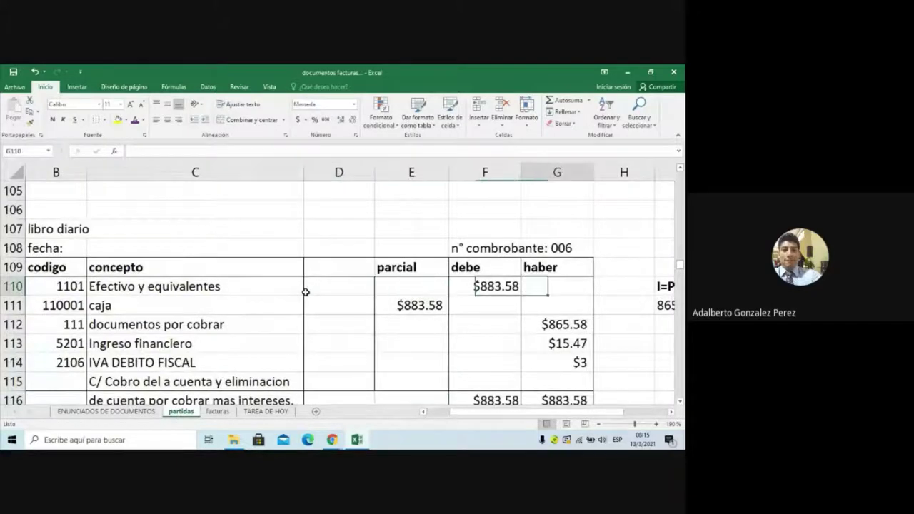
{"action": "key", "text": "Down"}
{"action": "key", "text": "Left"}
{"action": "key", "text": "Down"}
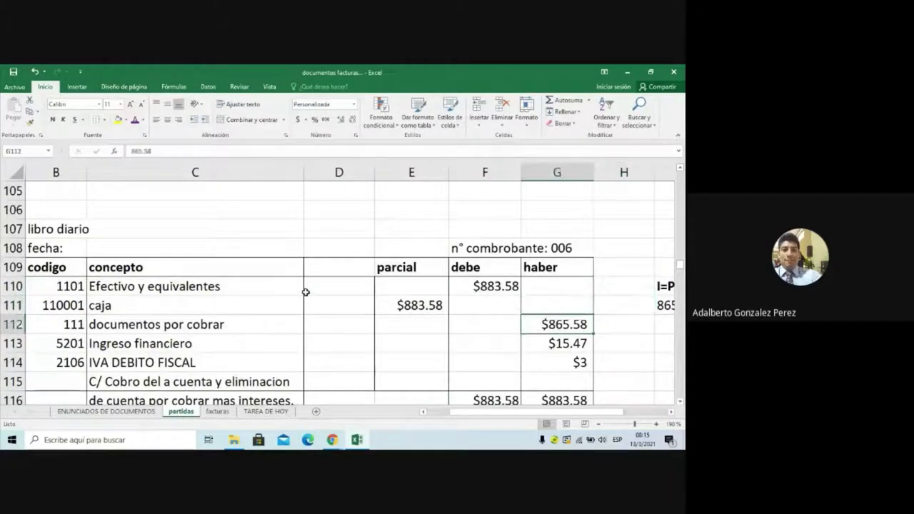
{"action": "key", "text": "Right"}
{"action": "key", "text": "Right"}
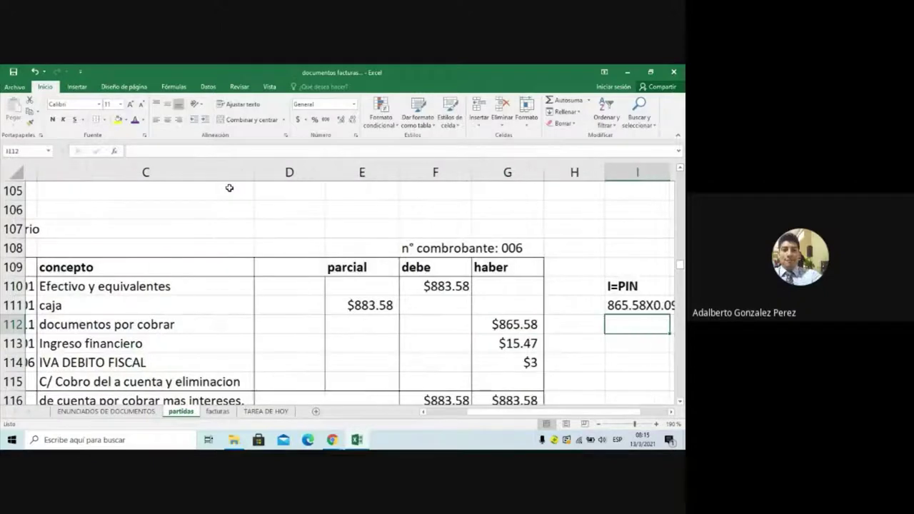
{"action": "key", "text": "Left"}
{"action": "key", "text": "Left"}
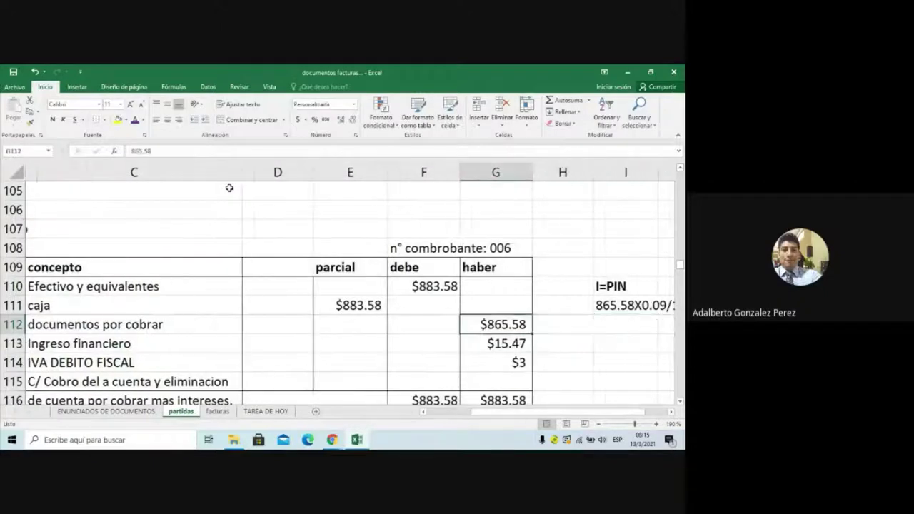
{"action": "left_click", "coordinate": [117, 119]}
Step: Examine the I=PIN interest calculation beside voucher 006, including its principal, rate, term and result
{"action": "key", "text": "Right"}
{"action": "key", "text": "Right"}
{"action": "key", "text": "Up"}
{"action": "key", "text": "Up"}
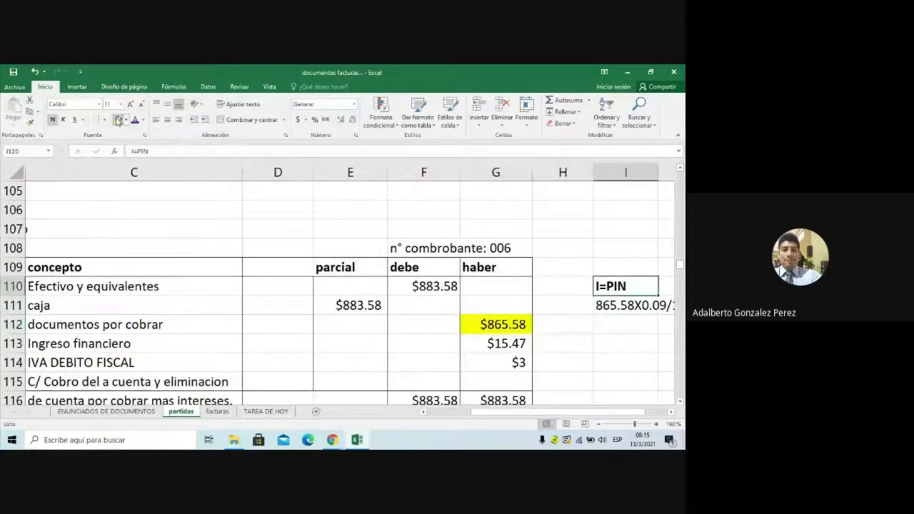
{"action": "key", "text": "Right"}
{"action": "key", "text": "Right"}
{"action": "key", "text": "Left"}
{"action": "key", "text": "Left"}
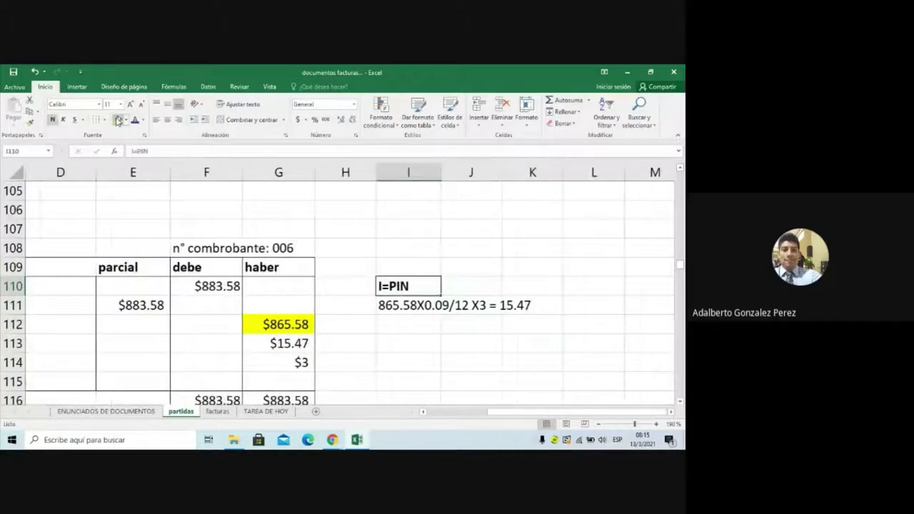
{"action": "key", "text": "Down"}
{"action": "key", "text": "Right"}
{"action": "key", "text": "Left"}
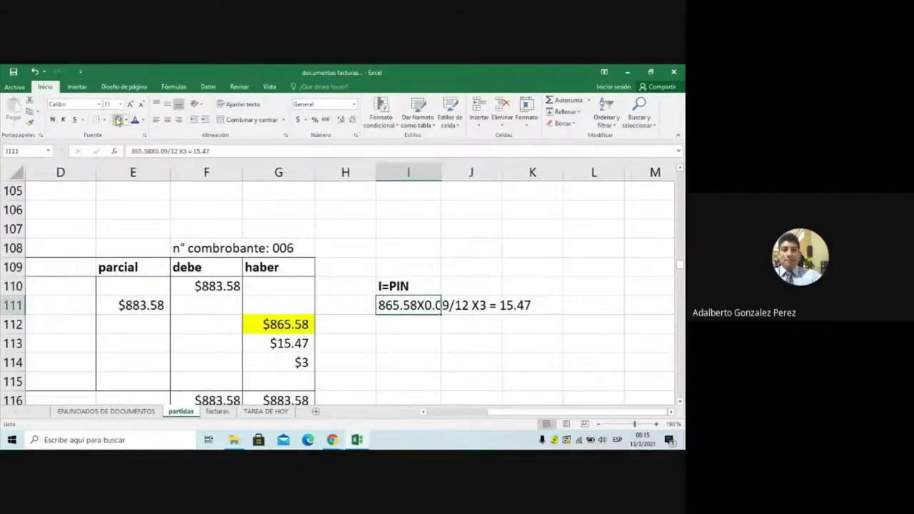
{"action": "key", "text": "Right"}
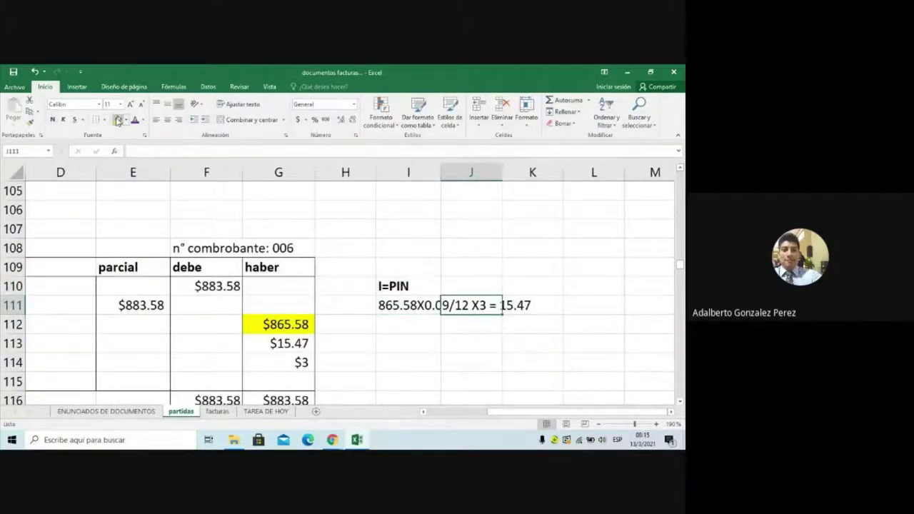
{"action": "key", "text": "Left"}
{"action": "key", "text": "Right"}
{"action": "key", "text": "Down"}
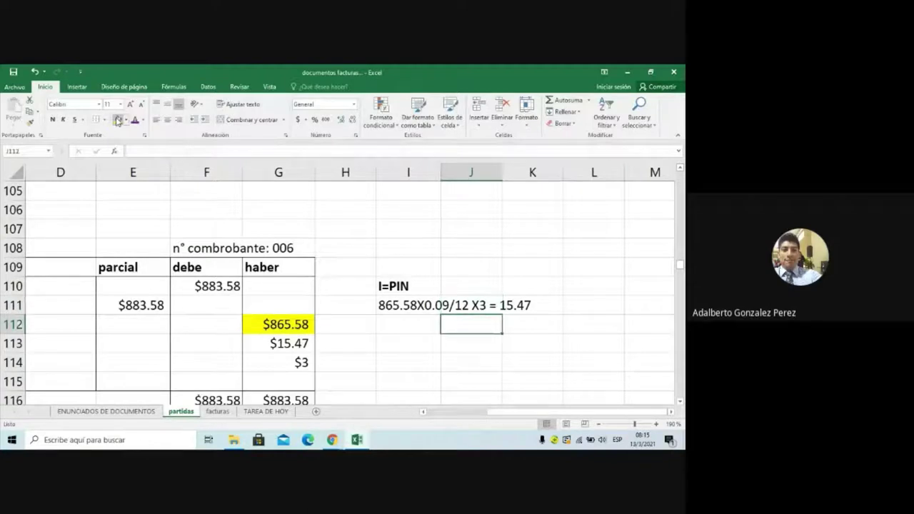
{"action": "key", "text": "Up"}
{"action": "key", "text": "Left"}
{"action": "key", "text": "Right"}
{"action": "key", "text": "Left"}
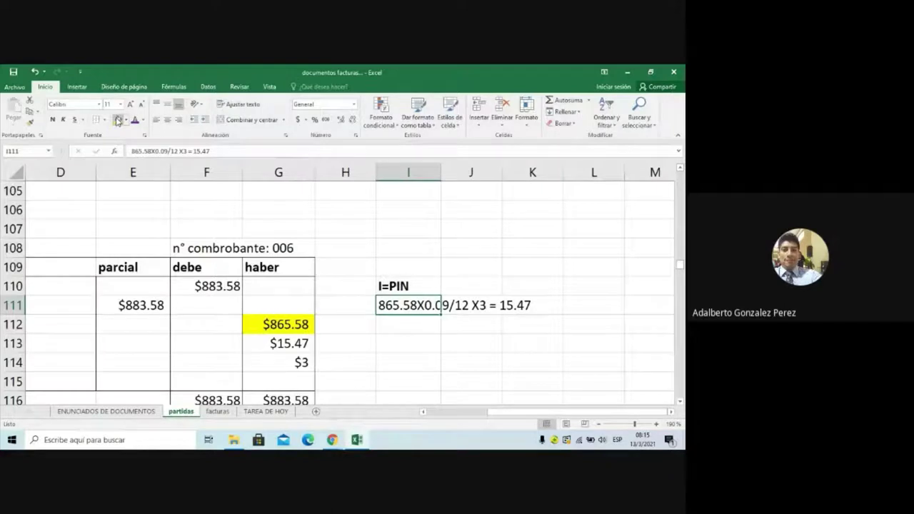
{"action": "key", "text": "Right"}
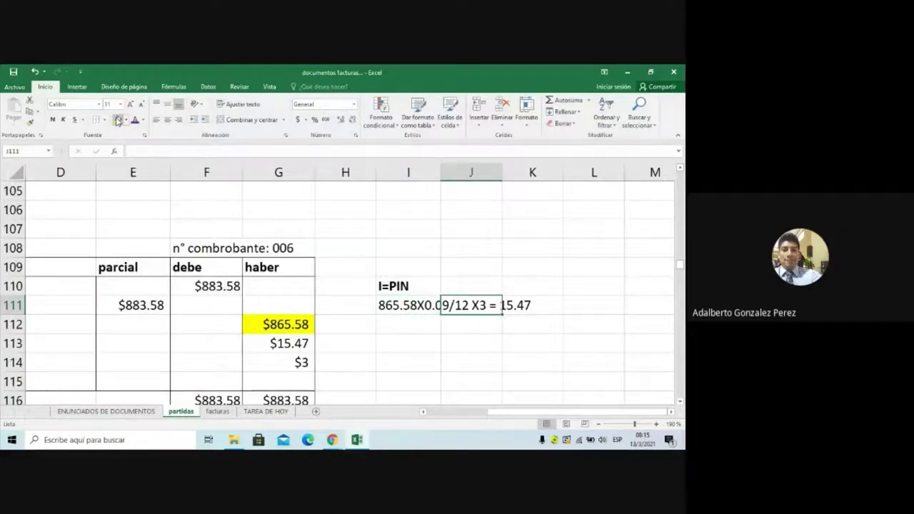
{"action": "key", "text": "Left"}
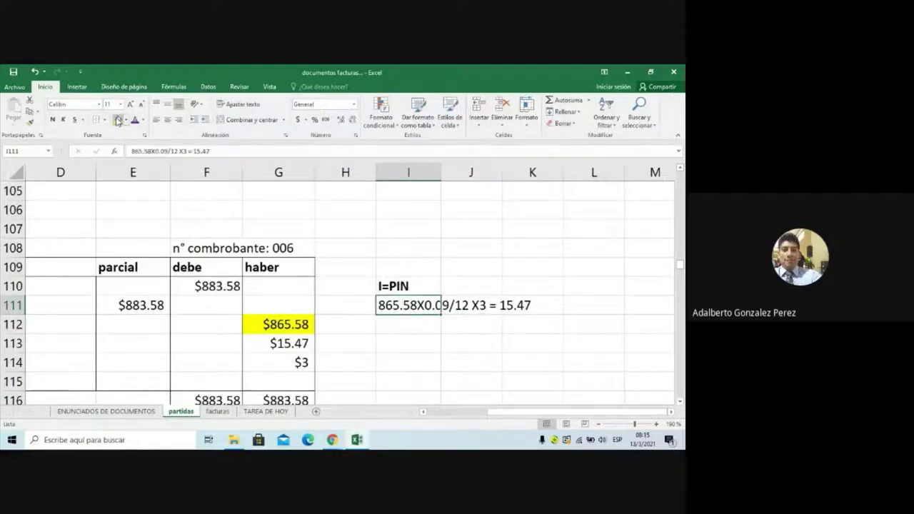
{"action": "key", "text": "Right"}
{"action": "key", "text": "Right"}
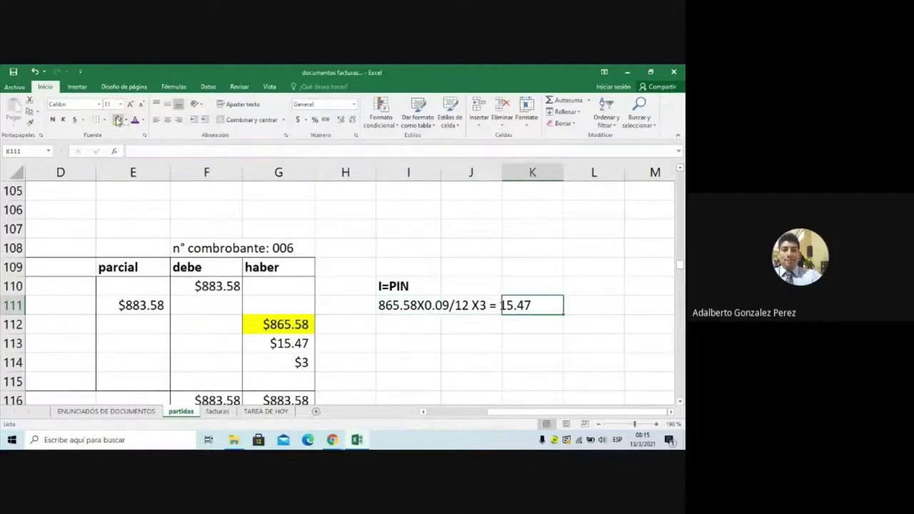
{"action": "key", "text": "Left"}
{"action": "key", "text": "Left"}
{"action": "key", "text": "Left"}
Step: Review the Ingreso financiero line of voucher 006, from its account code across to its haber amount
{"action": "key", "text": "Down"}
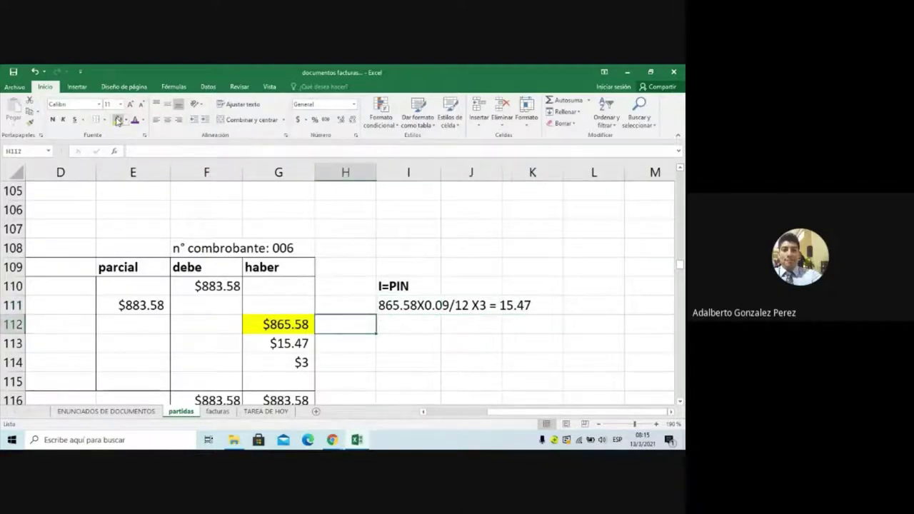
{"action": "key", "text": "Left"}
{"action": "key", "text": "Down"}
{"action": "key", "text": "Left"}
{"action": "key", "text": "Left"}
{"action": "key", "text": "Left"}
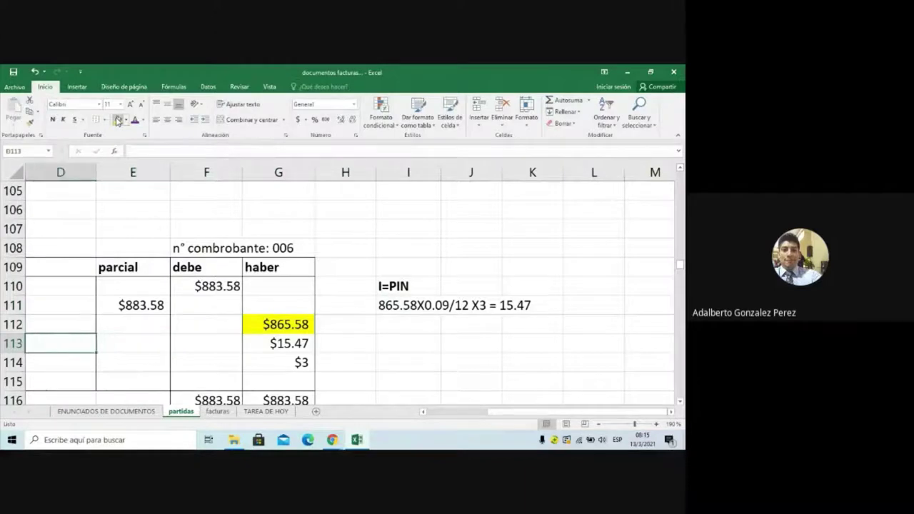
{"action": "key", "text": "Left"}
{"action": "key", "text": "Left"}
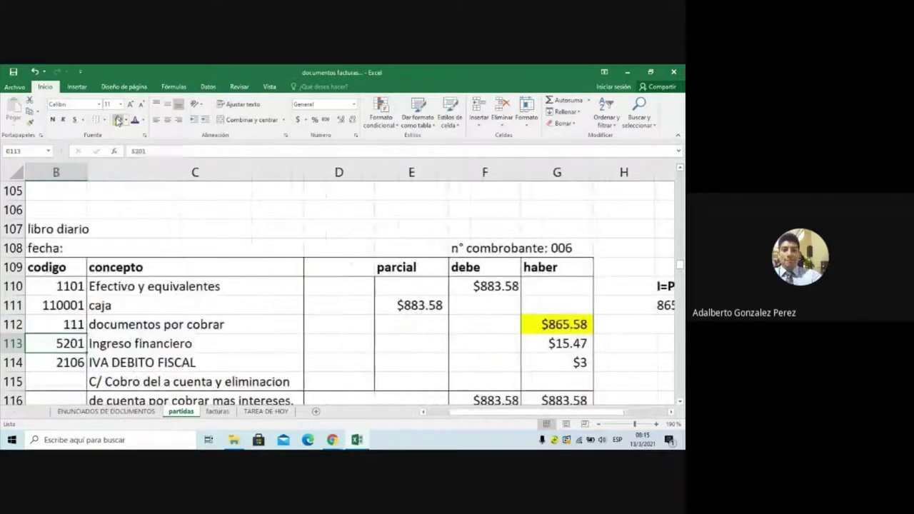
{"action": "key", "text": "Right"}
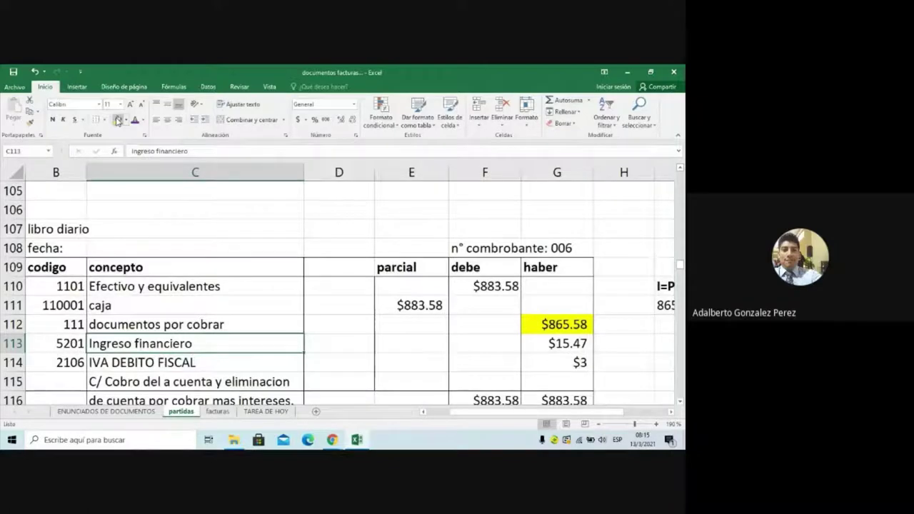
{"action": "key", "text": "Right"}
{"action": "key", "text": "Right"}
{"action": "key", "text": "Right"}
{"action": "key", "text": "Right"}
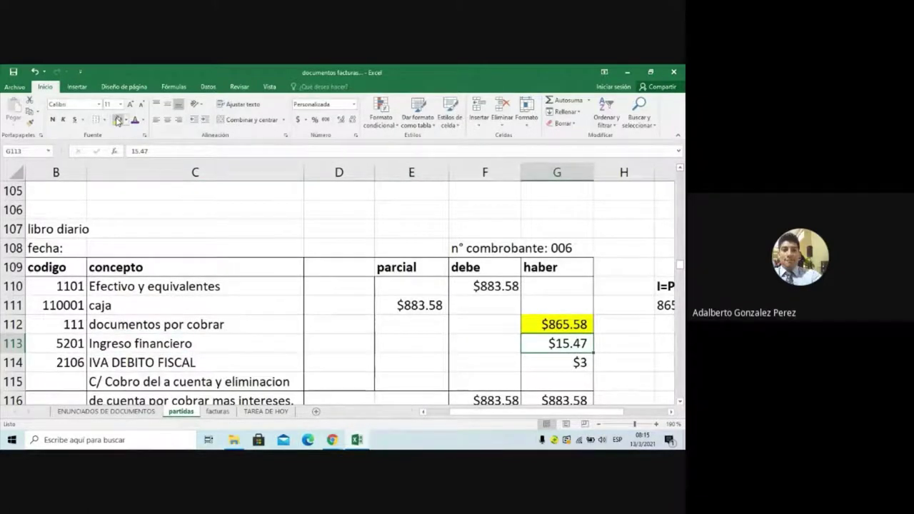
Step: Compare the haber amounts of documentos por cobrar, Ingreso financiero and IVA DEBITO FISCAL in voucher 006
{"action": "key", "text": "Down"}
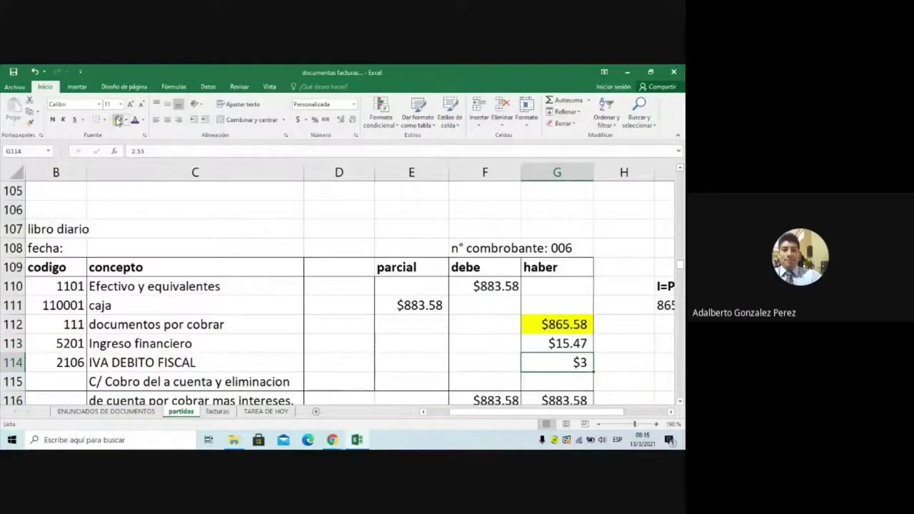
{"action": "key", "text": "Up"}
{"action": "key", "text": "Up"}
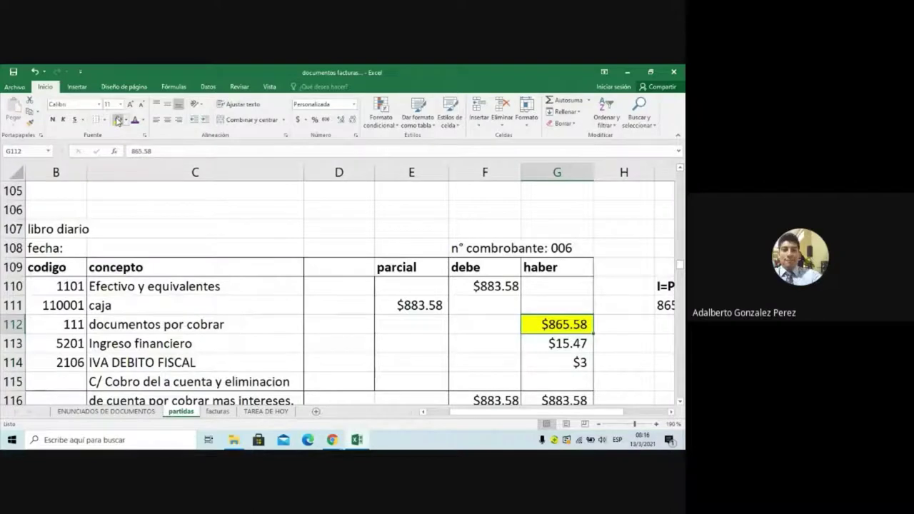
{"action": "key", "text": "Down"}
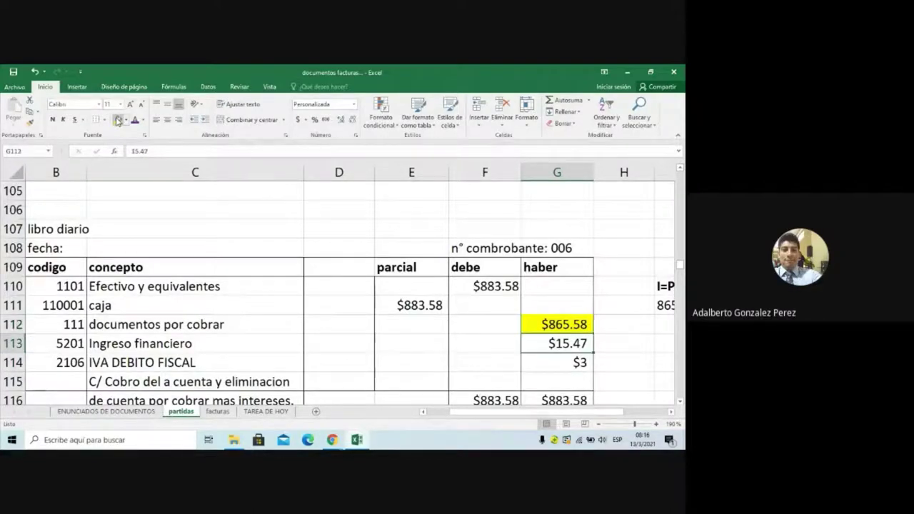
{"action": "key", "text": "Down"}
{"action": "key", "text": "Up"}
{"action": "key", "text": "Up"}
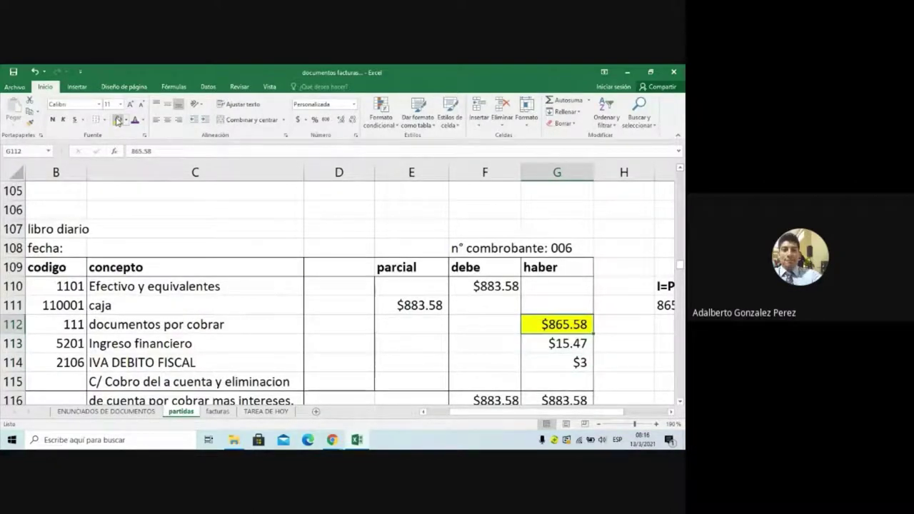
{"action": "key", "text": "Down"}
{"action": "key", "text": "Down"}
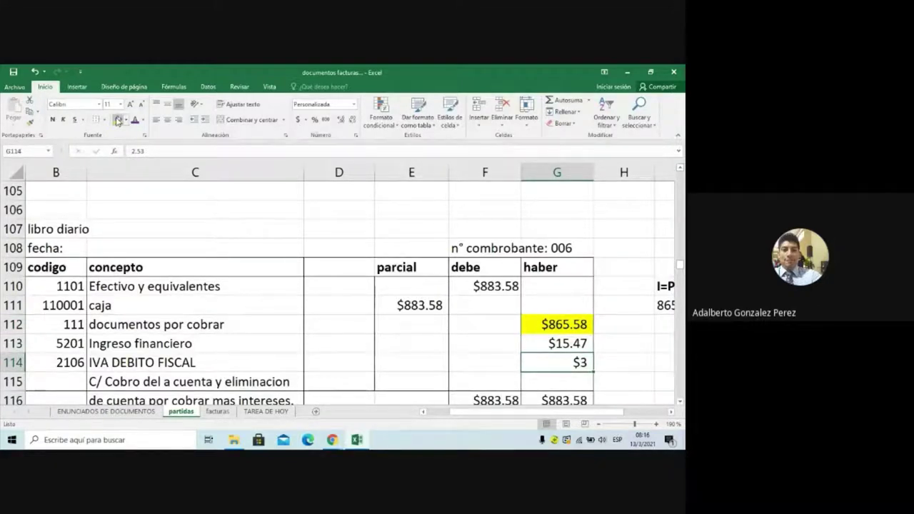
{"action": "key", "text": "Up"}
{"action": "key", "text": "Up"}
{"action": "key", "text": "Up"}
{"action": "key", "text": "Down"}
{"action": "key", "text": "Down"}
{"action": "key", "text": "Down"}
{"action": "key", "text": "Left"}
{"action": "key", "text": "Up"}
{"action": "key", "text": "Up"}
{"action": "key", "text": "Up"}
{"action": "key", "text": "Down"}
{"action": "key", "text": "Down"}
{"action": "key", "text": "Down"}
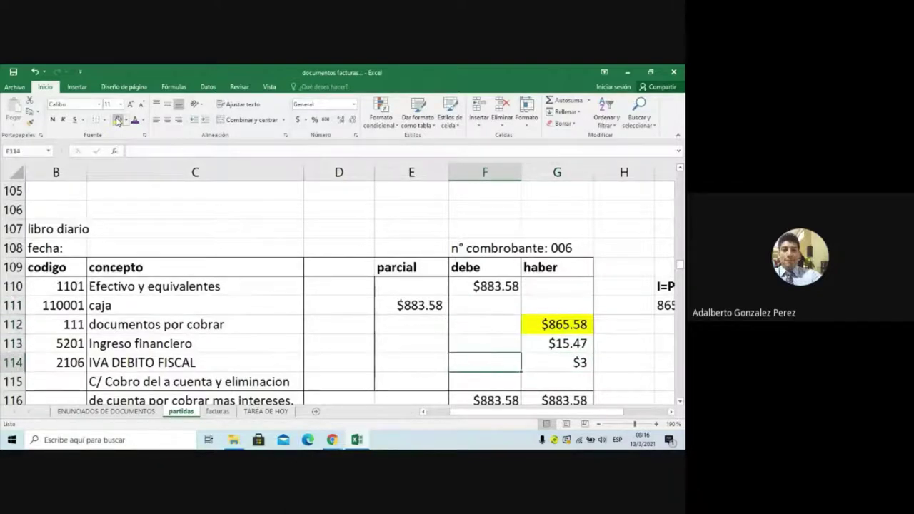
Step: Check the Efectivo y equivalentes debe amount in voucher 006 and read its concepts down to the closing description
{"action": "key", "text": "Down"}
{"action": "key", "text": "Down"}
{"action": "key", "text": "Up"}
{"action": "key", "text": "Up"}
{"action": "key", "text": "Up"}
{"action": "key", "text": "Up"}
{"action": "key", "text": "Up"}
{"action": "key", "text": "Up"}
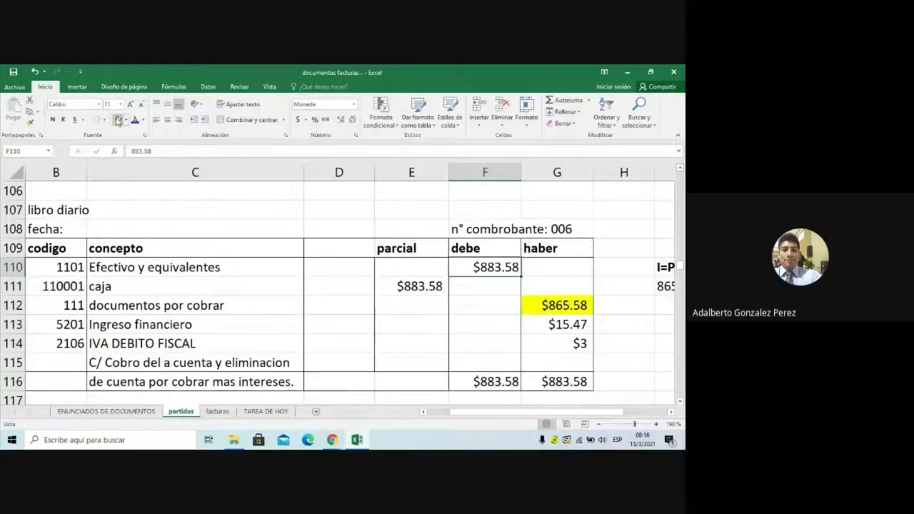
{"action": "key", "text": "Left"}
{"action": "key", "text": "Left"}
{"action": "key", "text": "Left"}
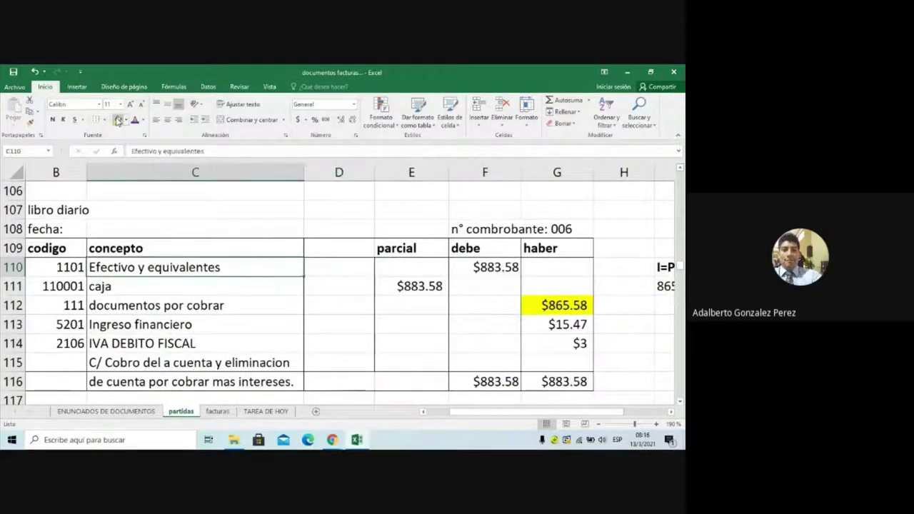
{"action": "key", "text": "Down"}
{"action": "key", "text": "Up"}
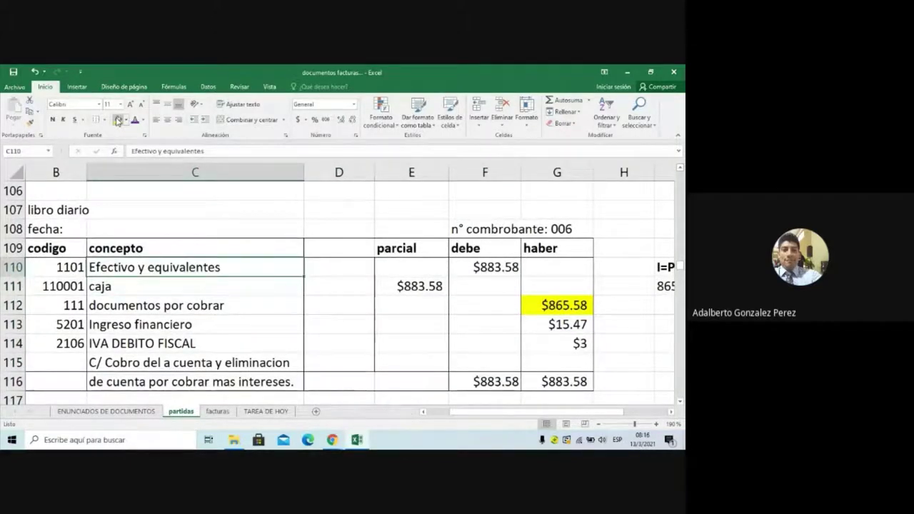
{"action": "key", "text": "Down"}
{"action": "key", "text": "Down"}
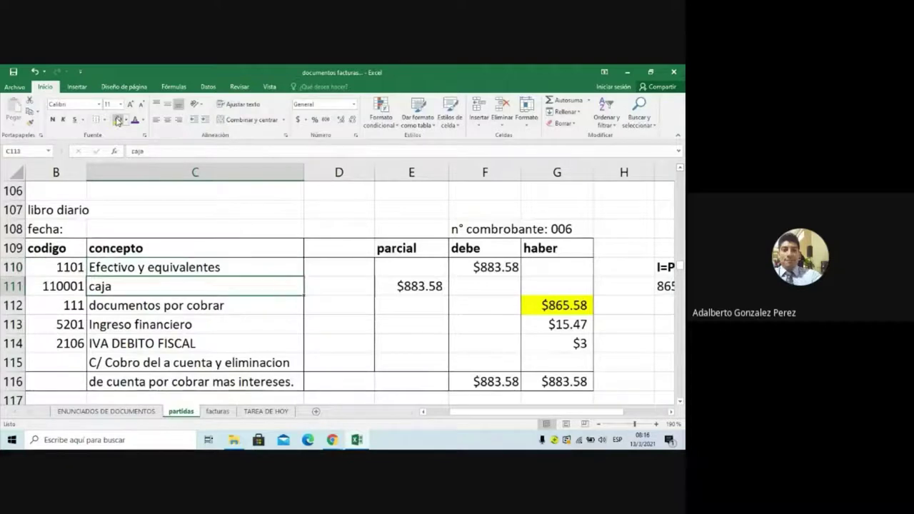
{"action": "key", "text": "Down"}
{"action": "key", "text": "Down"}
{"action": "key", "text": "Down"}
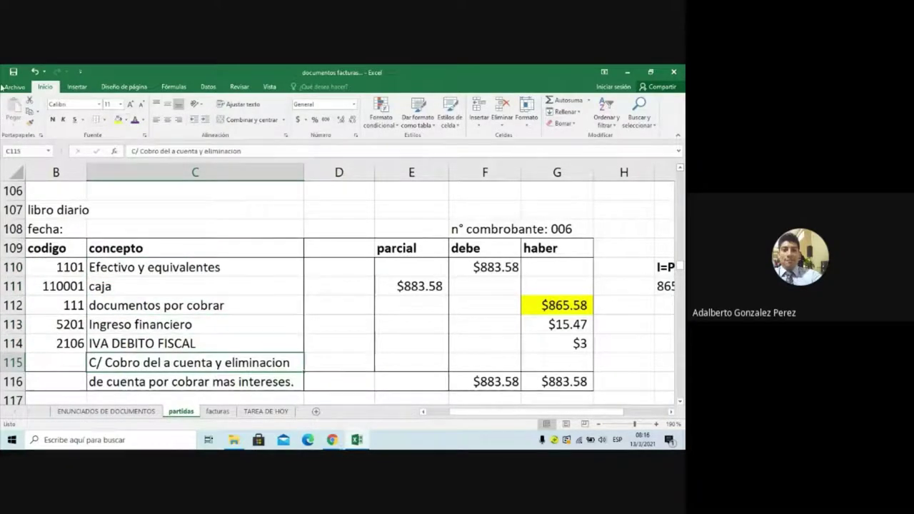
Step: Read the Ejemplo 2 statement on the ENUNCIADOS DE DOCUMENTOS sheet, covering MORAN S.A's sales and credit terms
{"action": "left_click", "coordinate": [128, 412]}
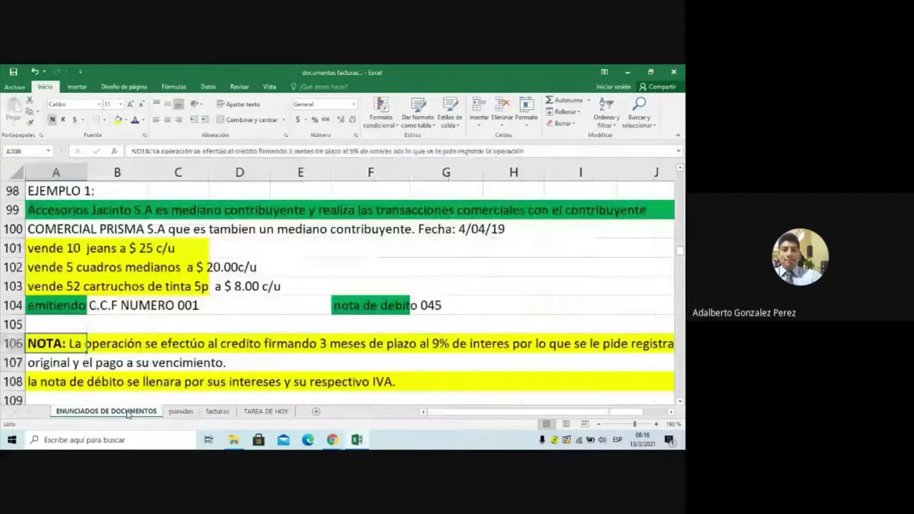
{"action": "left_click", "coordinate": [180, 325]}
{"action": "key", "text": "Down"}
{"action": "key", "text": "Down"}
{"action": "key", "text": "Down"}
{"action": "key", "text": "Down"}
{"action": "key", "text": "Down"}
{"action": "key", "text": "Down"}
{"action": "key", "text": "Down"}
{"action": "key", "text": "Down"}
{"action": "key", "text": "Down"}
{"action": "key", "text": "Down"}
{"action": "key", "text": "Down"}
{"action": "key", "text": "Down"}
{"action": "key", "text": "Down"}
{"action": "key", "text": "Down"}
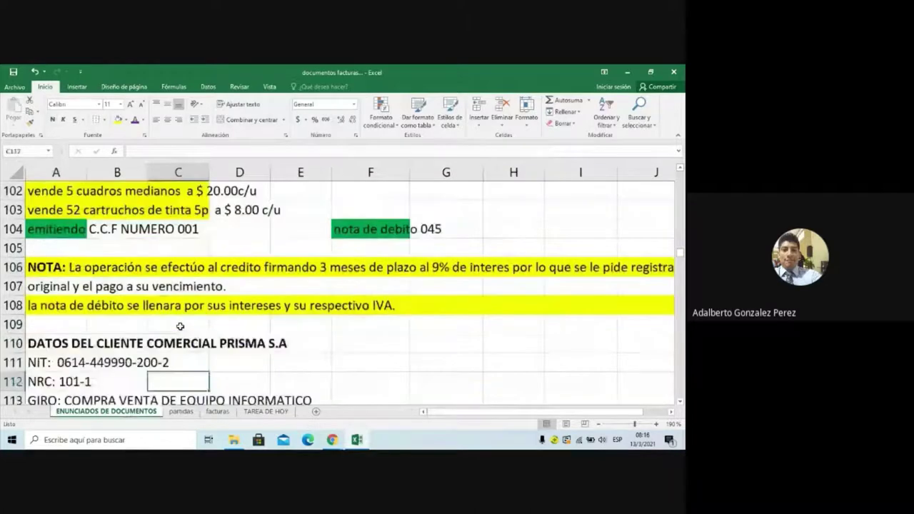
{"action": "key", "text": "Down"}
{"action": "key", "text": "Down"}
{"action": "key", "text": "Down"}
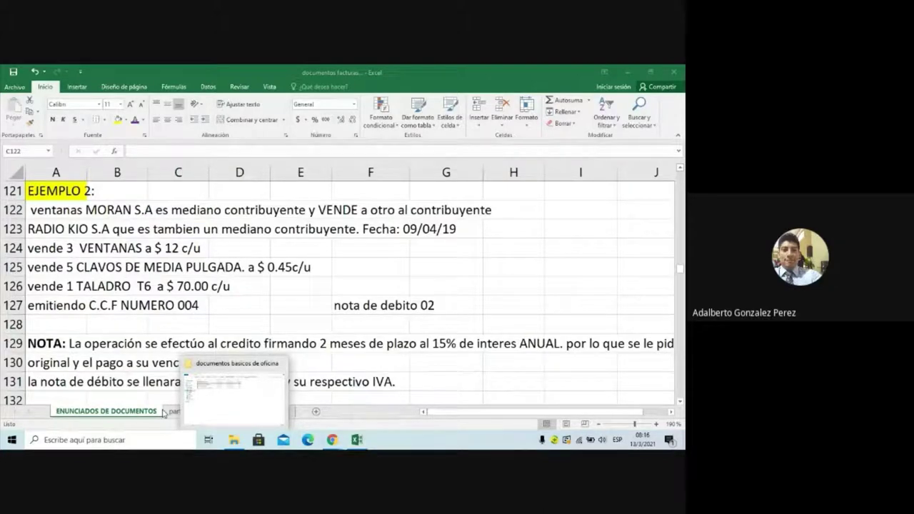
Step: Examine the MORAN S.A journal entry for voucher 004 on the partidas sheet and the sales calculations beside it
{"action": "left_click", "coordinate": [179, 412]}
{"action": "key", "text": "Right"}
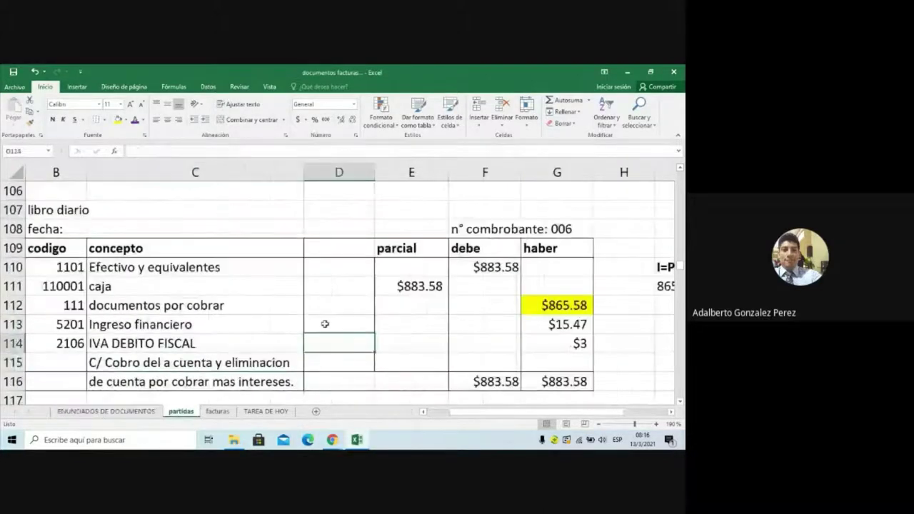
{"action": "key", "text": "Down"}
{"action": "key", "text": "Down"}
{"action": "key", "text": "Down"}
{"action": "key", "text": "Down"}
{"action": "key", "text": "Down"}
{"action": "key", "text": "Down"}
{"action": "key", "text": "Down"}
{"action": "key", "text": "Down"}
{"action": "key", "text": "Down"}
{"action": "key", "text": "Down"}
{"action": "key", "text": "Down"}
{"action": "key", "text": "Down"}
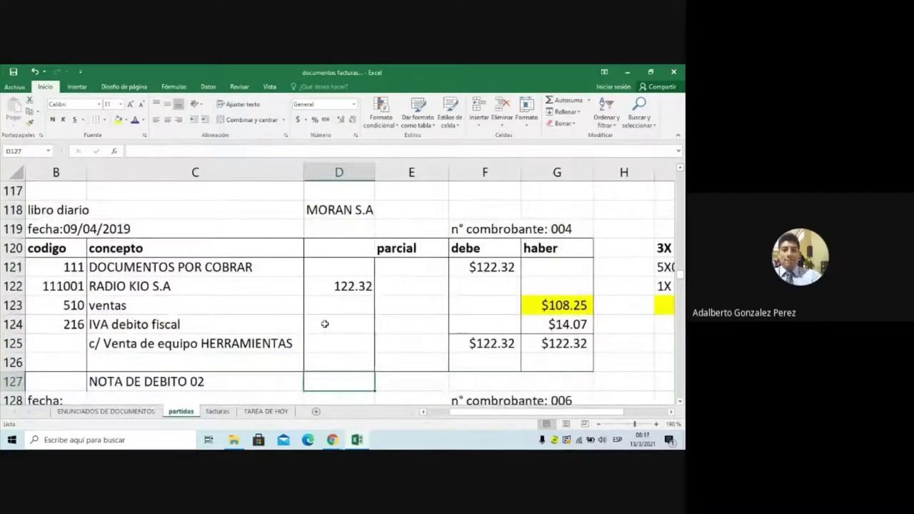
{"action": "key", "text": "Right"}
{"action": "key", "text": "Right"}
{"action": "key", "text": "Right"}
{"action": "key", "text": "Right"}
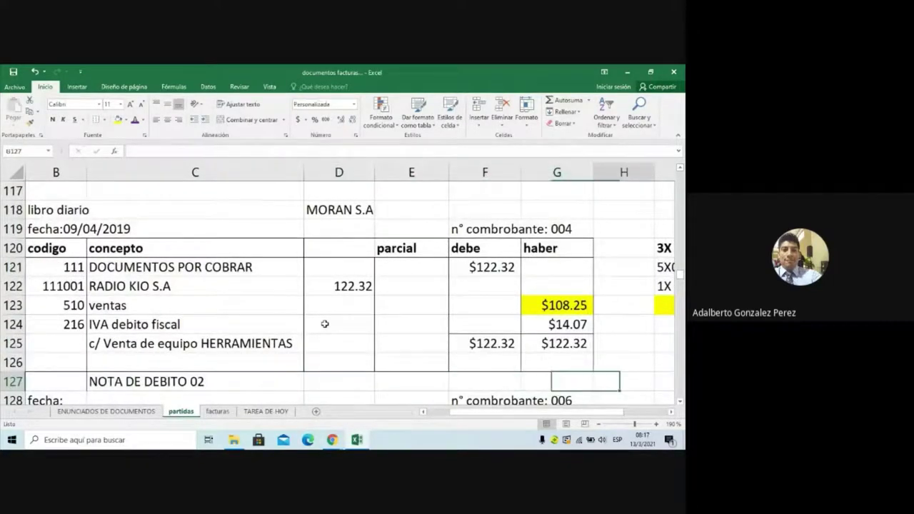
{"action": "key", "text": "Right"}
{"action": "key", "text": "Right"}
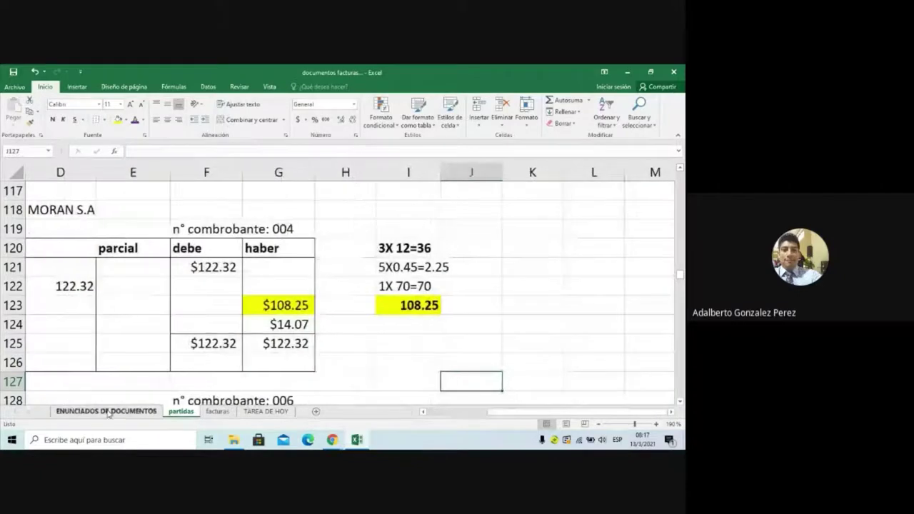
Step: Compare the sales listed in the Ejemplo 2 statement with the voucher 004 calculations on the partidas sheet
{"action": "left_click", "coordinate": [109, 412]}
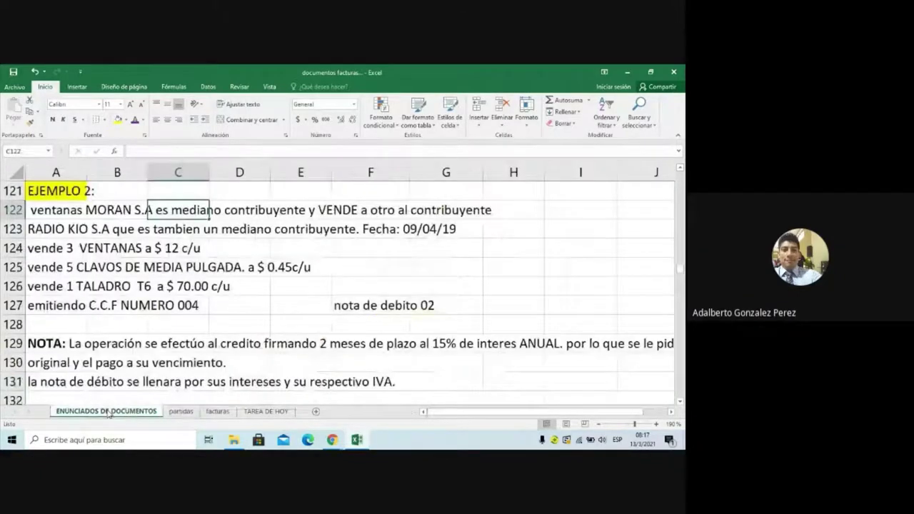
{"action": "left_click", "coordinate": [183, 412]}
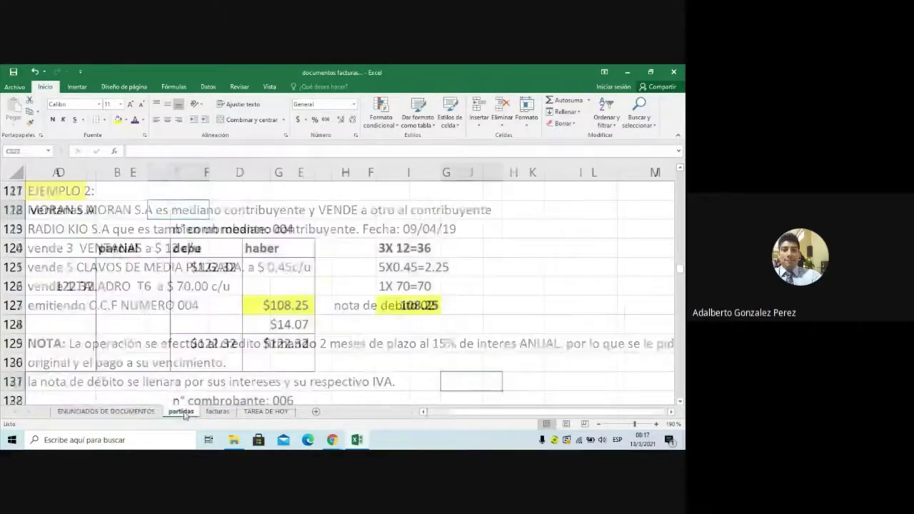
{"action": "left_click", "coordinate": [148, 413]}
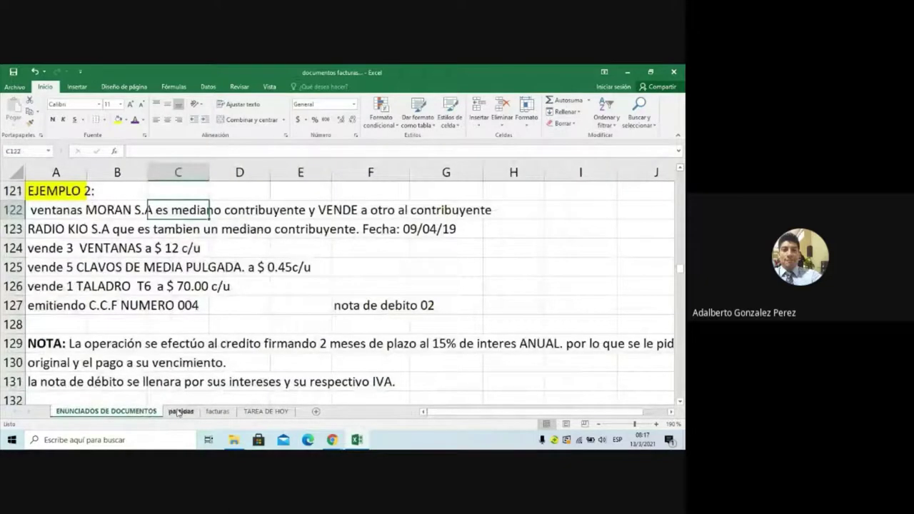
Step: Compare the Ejemplo 2 statement with MORAN S.A's voucher 004, checking the sales total against its ventas and DOCUMENTOS POR COBRAR amounts
{"action": "left_click", "coordinate": [179, 412]}
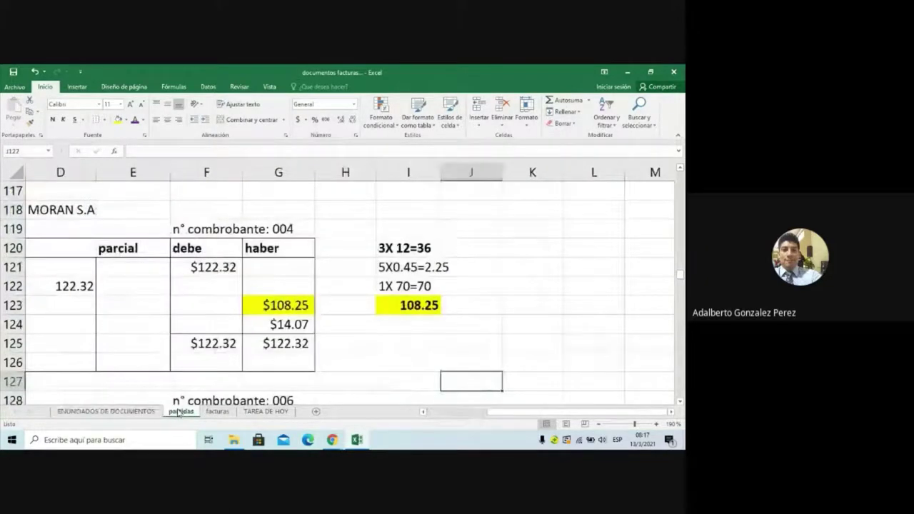
{"action": "left_click", "coordinate": [142, 413]}
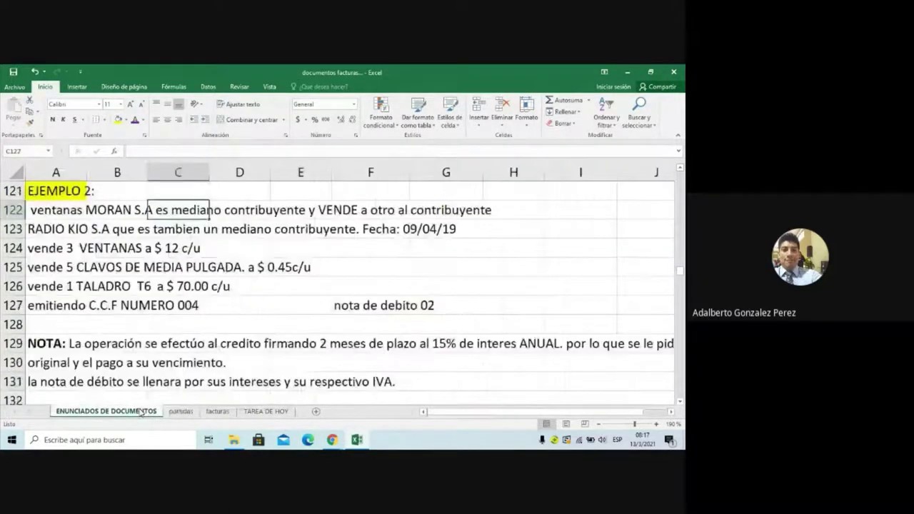
{"action": "left_click", "coordinate": [177, 413]}
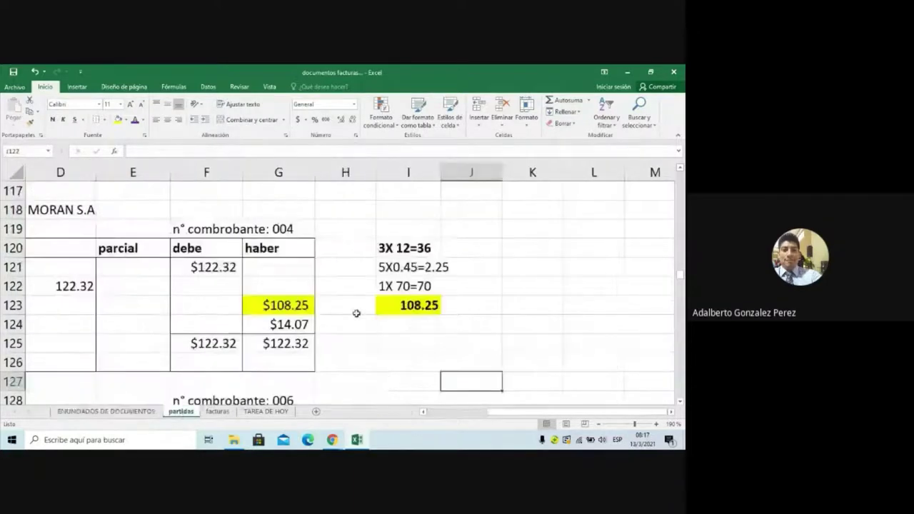
{"action": "left_click", "coordinate": [419, 304]}
{"action": "key", "text": "ctrl+bracketleft"}
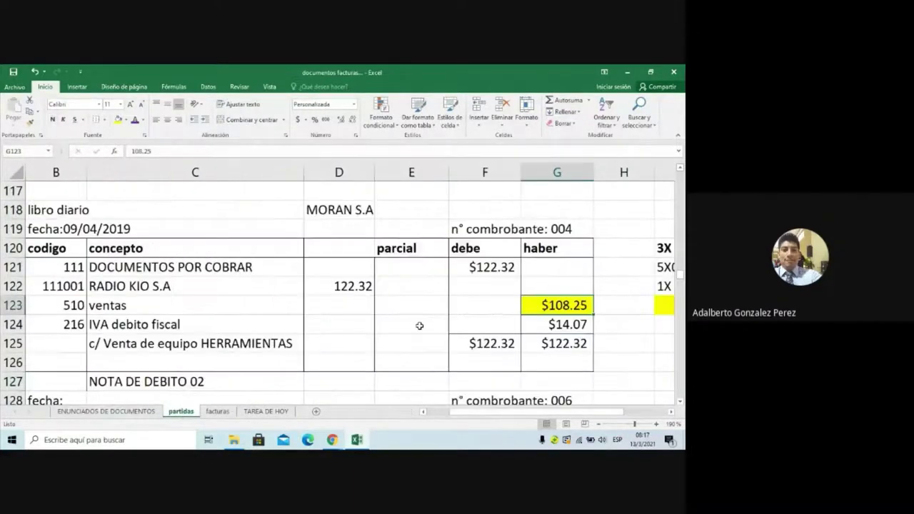
{"action": "key", "text": "Left"}
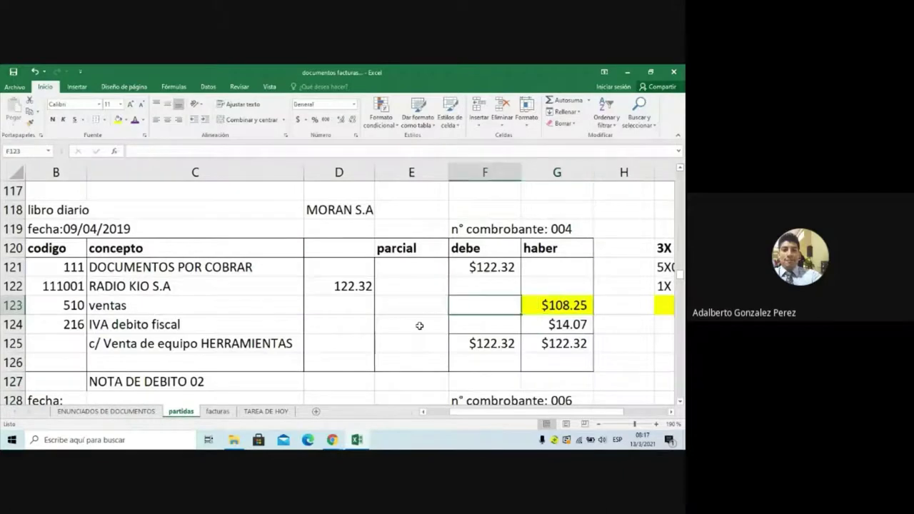
{"action": "key", "text": "Up"}
{"action": "key", "text": "Up"}
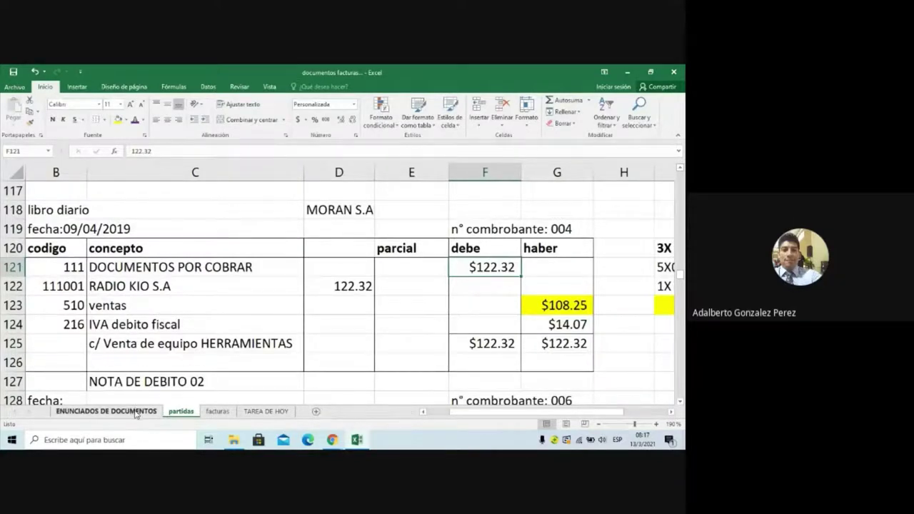
Step: Read the NOTA of the Ejemplo 2 statement on the ENUNCIADOS DE DOCUMENTOS sheet, covering the credit term and annual interest
{"action": "left_click", "coordinate": [107, 412]}
{"action": "left_click", "coordinate": [108, 343]}
{"action": "key", "text": "Left"}
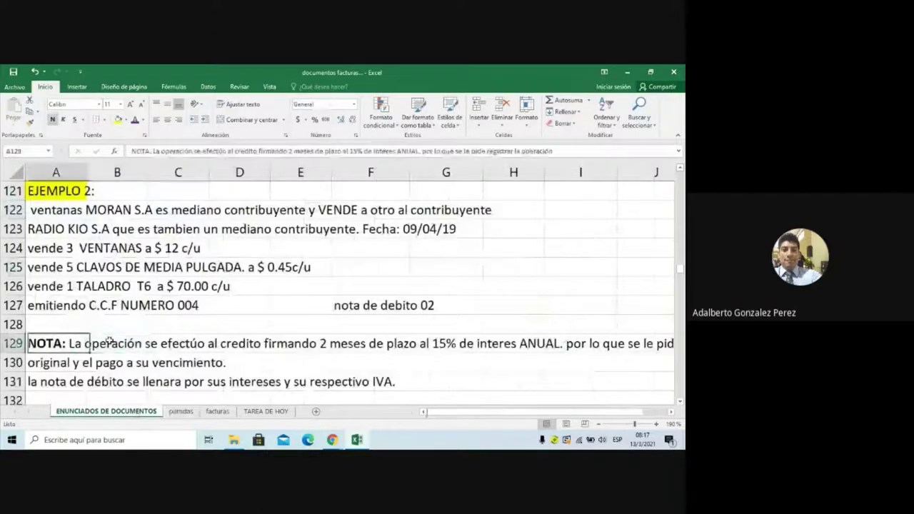
{"action": "left_click", "coordinate": [109, 341]}
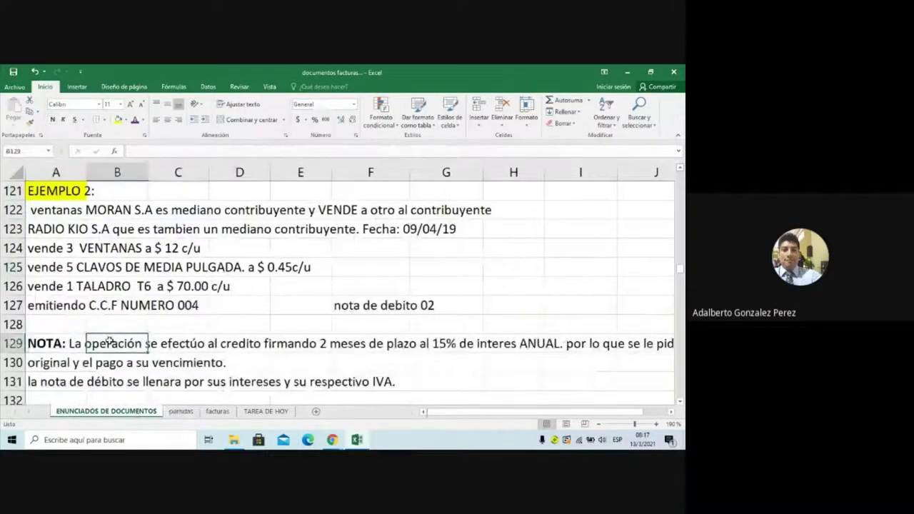
{"action": "key", "text": "Right"}
{"action": "key", "text": "Right"}
{"action": "key", "text": "Right"}
{"action": "key", "text": "Right"}
{"action": "key", "text": "Right"}
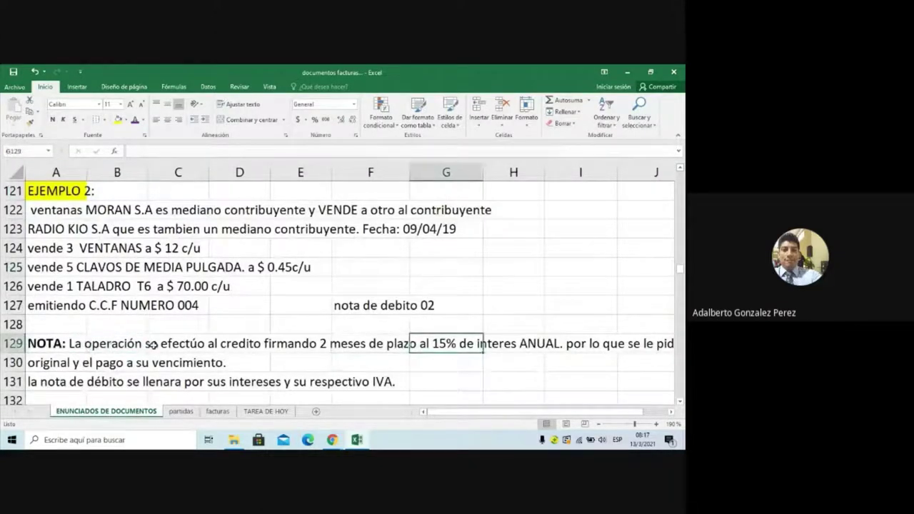
Step: Examine the I=PIN interest calculation beside the NOTA DE DEBITO 02 entry, voucher 006, on the partidas sheet
{"action": "left_click", "coordinate": [181, 413]}
{"action": "key", "text": "Down"}
{"action": "key", "text": "Down"}
{"action": "key", "text": "Down"}
{"action": "key", "text": "Down"}
{"action": "key", "text": "Down"}
{"action": "key", "text": "Down"}
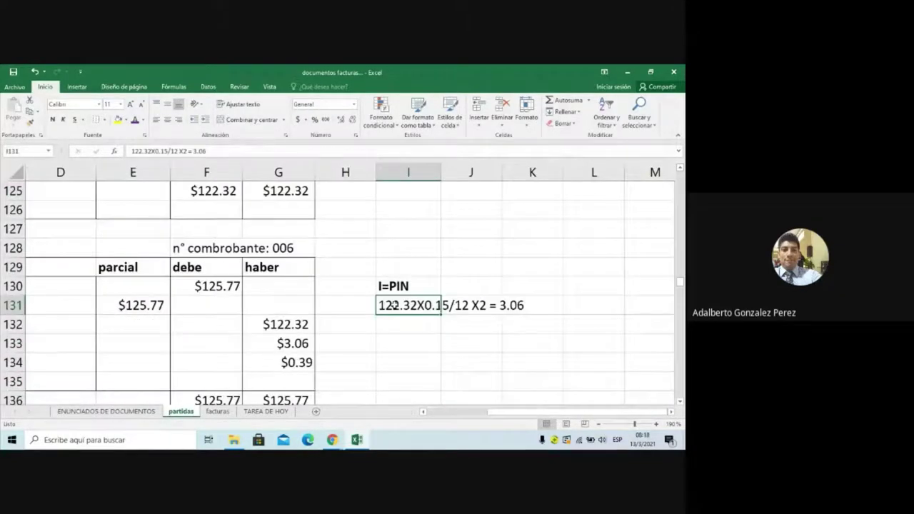
{"action": "key", "text": "Right"}
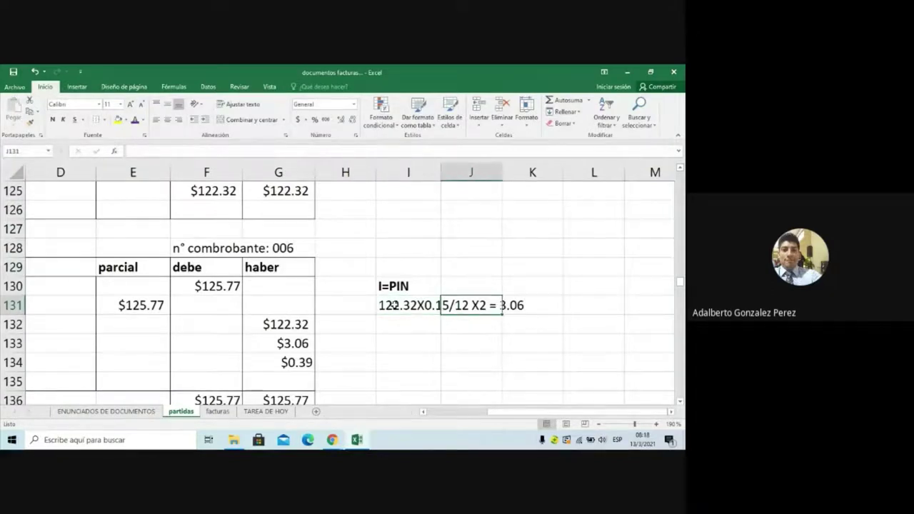
{"action": "key", "text": "Left"}
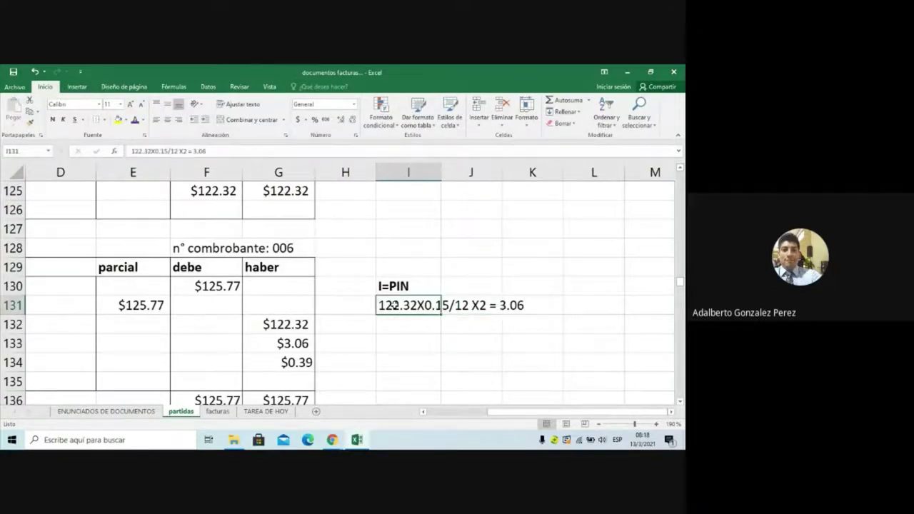
{"action": "key", "text": "Right"}
{"action": "key", "text": "Right"}
{"action": "key", "text": "Left"}
{"action": "key", "text": "Down"}
{"action": "key", "text": "Down"}
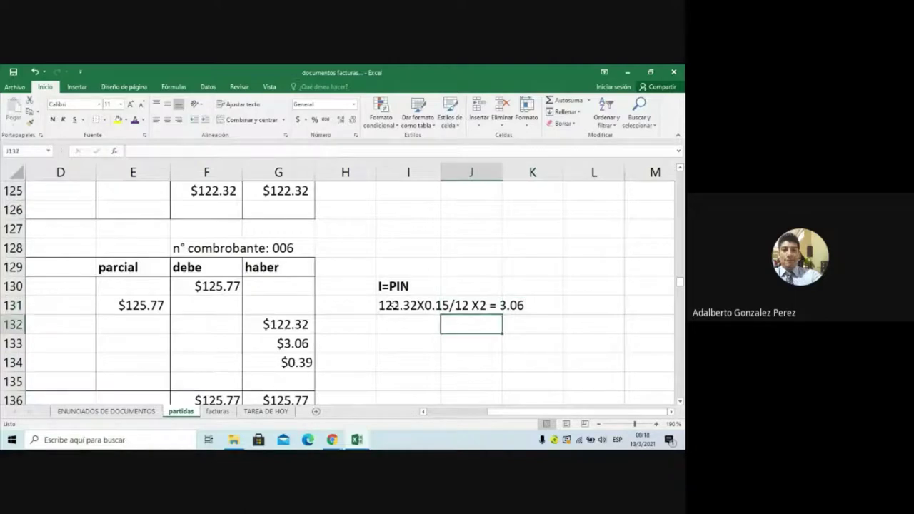
Step: Highlight the Ingreso financiero haber amount in the NOTA DE DEBITO 02 entry with a yellow fill
{"action": "key", "text": "Left"}
{"action": "key", "text": "Left"}
{"action": "key", "text": "Left"}
{"action": "key", "text": "Left"}
{"action": "key", "text": "Left"}
{"action": "key", "text": "Left"}
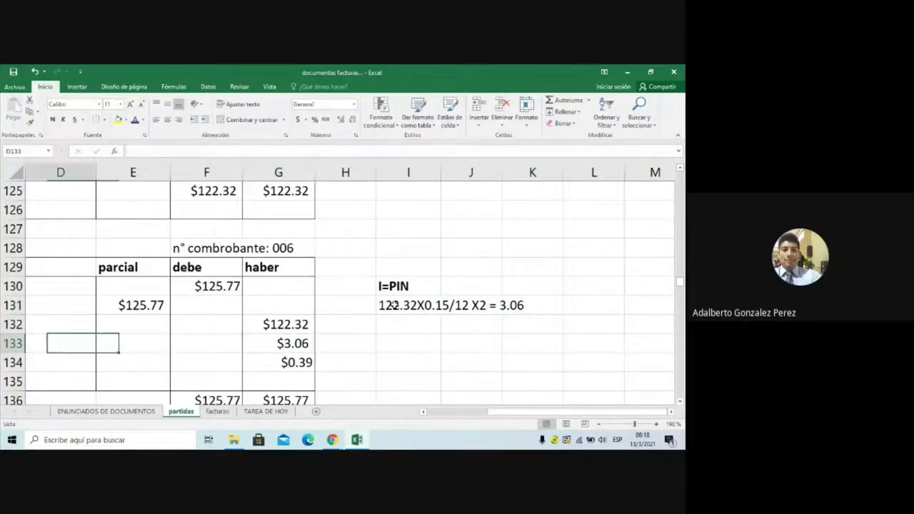
{"action": "key", "text": "Left"}
{"action": "key", "text": "Left"}
{"action": "key", "text": "Left"}
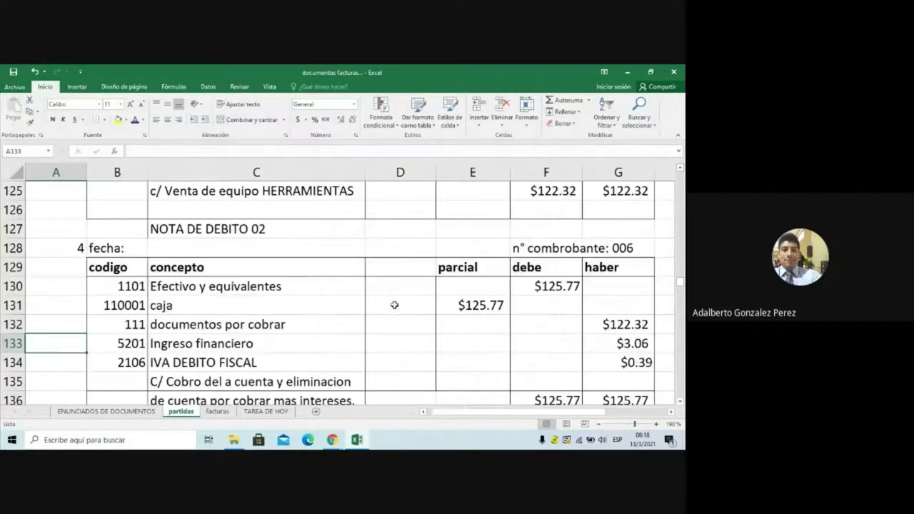
{"action": "key", "text": "Right"}
{"action": "key", "text": "Right"}
{"action": "key", "text": "Right"}
{"action": "key", "text": "Right"}
{"action": "key", "text": "Right"}
{"action": "key", "text": "Right"}
{"action": "left_click", "coordinate": [118, 120]}
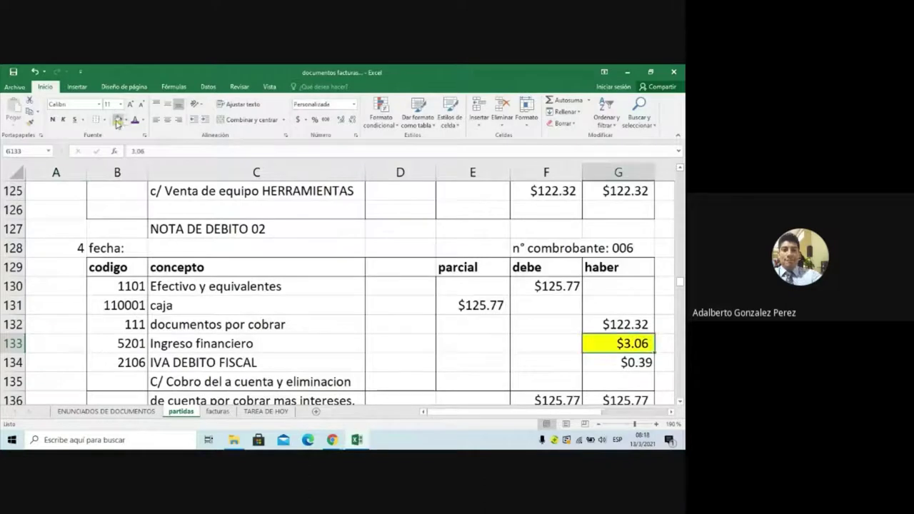
Step: Review the haber amounts of the NOTA DE DEBITO 02 entry, from documentos por cobrar and IVA DEBITO FISCAL down to the total
{"action": "key", "text": "Up"}
{"action": "key", "text": "Down"}
{"action": "key", "text": "Down"}
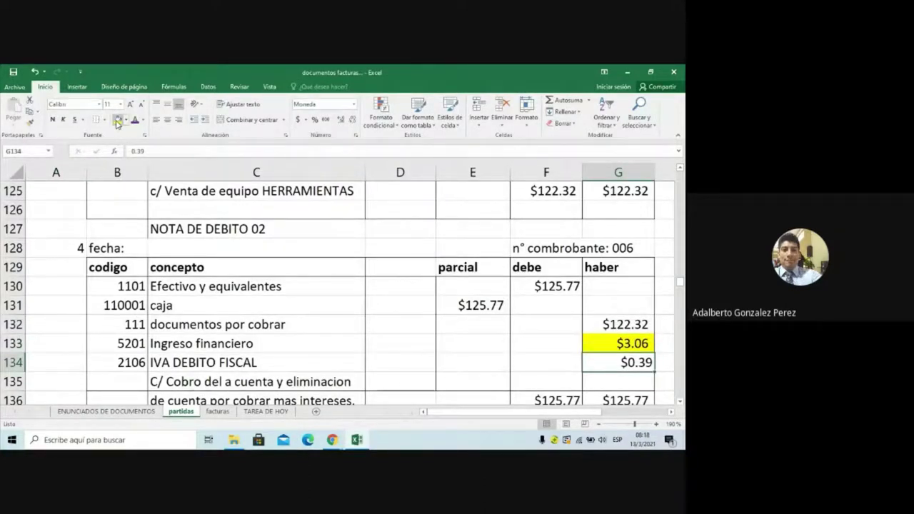
{"action": "key", "text": "Up"}
{"action": "key", "text": "Up"}
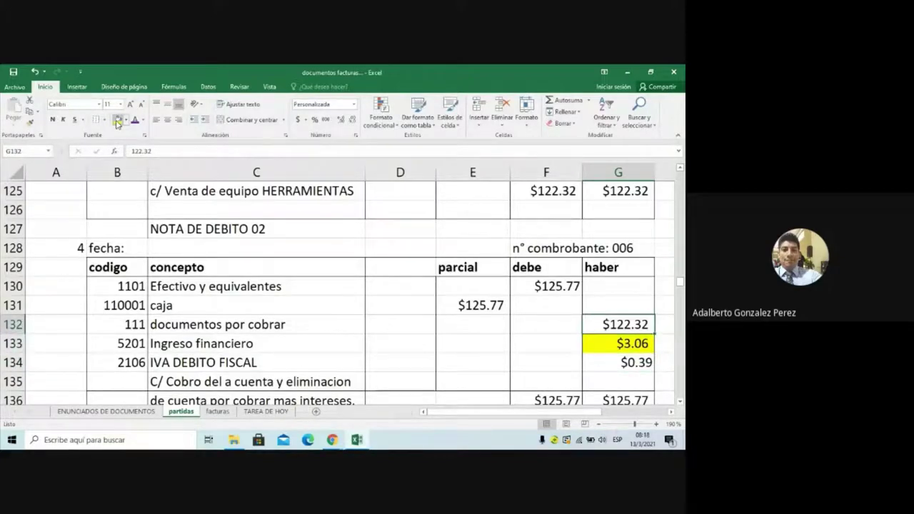
{"action": "key", "text": "Down"}
{"action": "key", "text": "Down"}
{"action": "key", "text": "Down"}
{"action": "key", "text": "Down"}
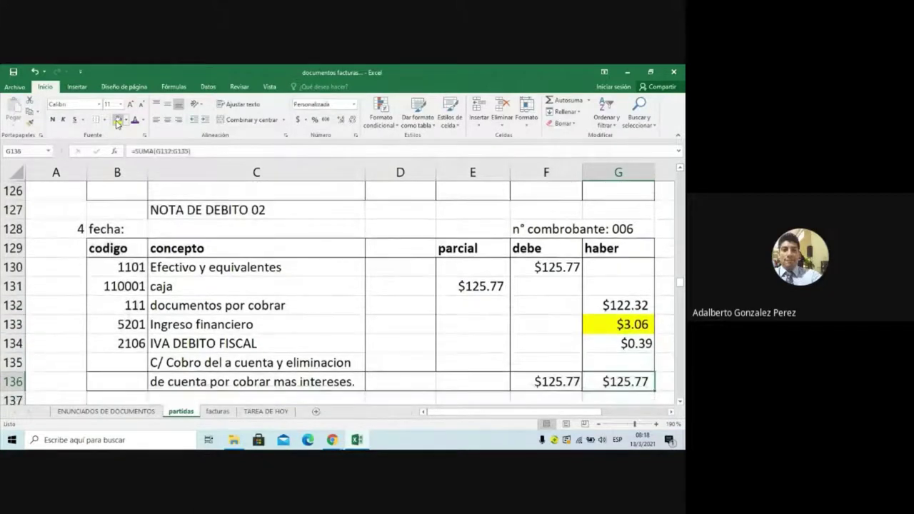
Step: Check the debe column of the NOTA DE DEBITO 02 entry, covering Efectivo y equivalentes and the total
{"action": "key", "text": "Left"}
{"action": "key", "text": "Up"}
{"action": "key", "text": "Up"}
{"action": "key", "text": "Up"}
{"action": "key", "text": "Up"}
{"action": "key", "text": "Up"}
{"action": "key", "text": "Up"}
{"action": "key", "text": "Up"}
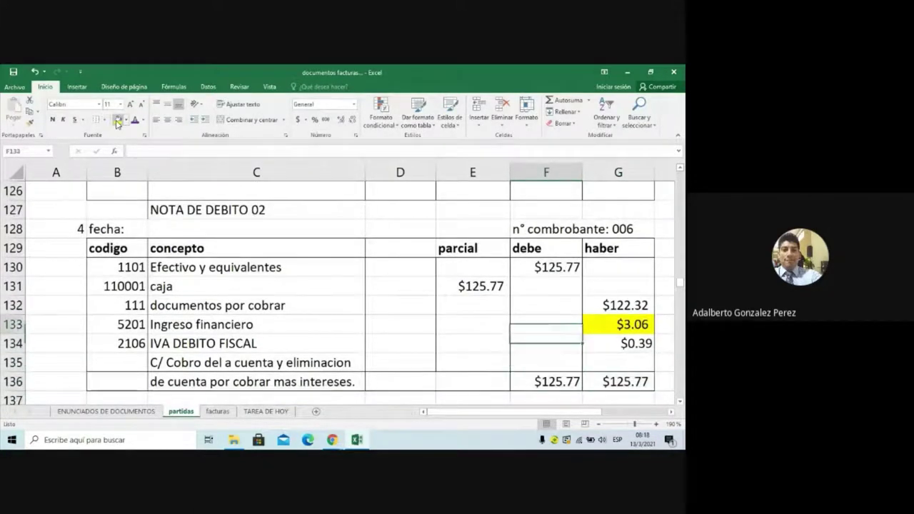
{"action": "key", "text": "Down"}
{"action": "key", "text": "Down"}
{"action": "key", "text": "Down"}
{"action": "key", "text": "Down"}
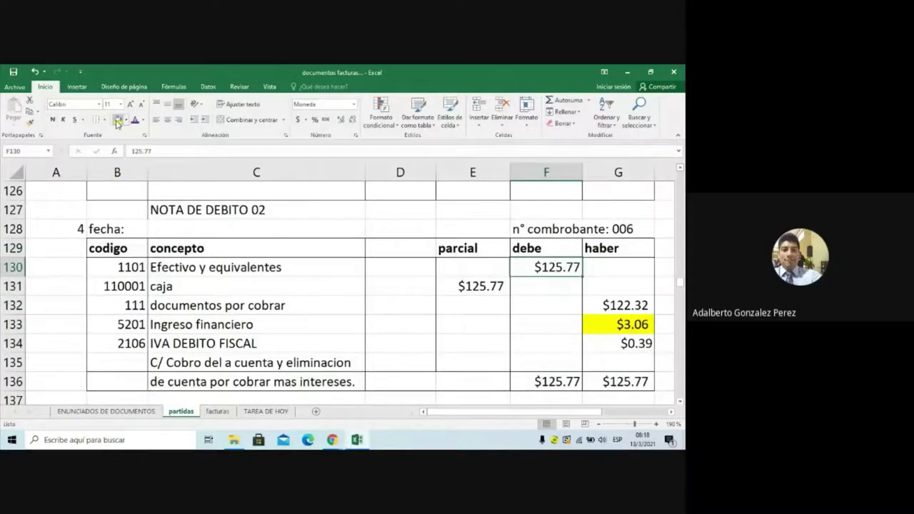
{"action": "key", "text": "Down"}
{"action": "key", "text": "Down"}
{"action": "key", "text": "Down"}
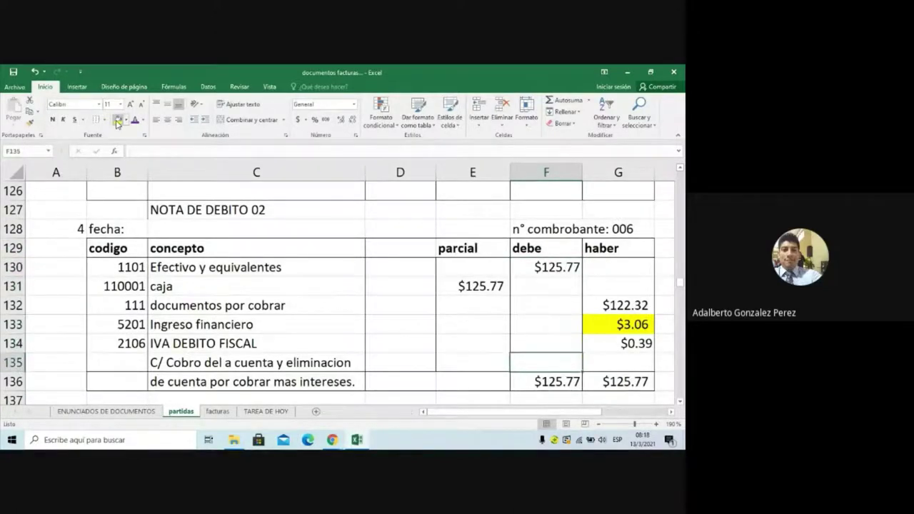
Step: Read the first NOTA DE CREDITO example in the statements and find the matching SUPER REPUESTOS entry on the partidas sheet
{"action": "key", "text": "ctrl+Page_Up"}
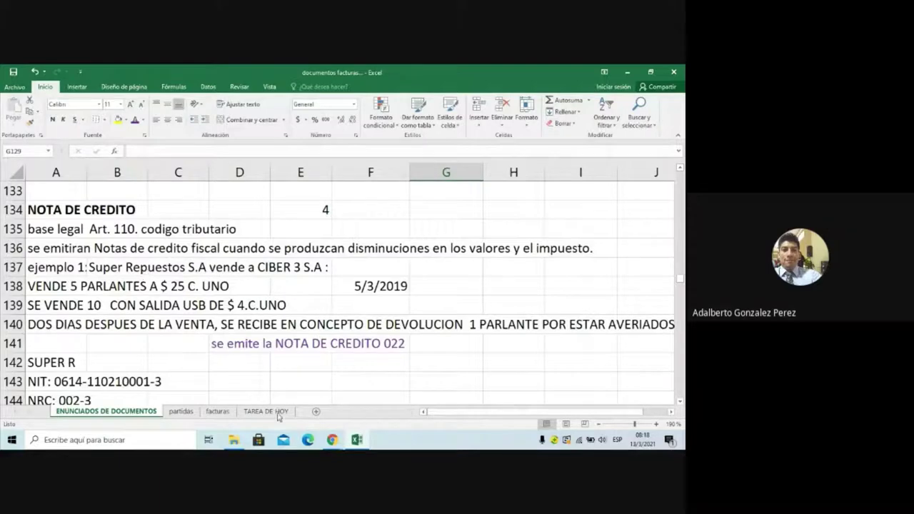
{"action": "left_click", "coordinate": [177, 412]}
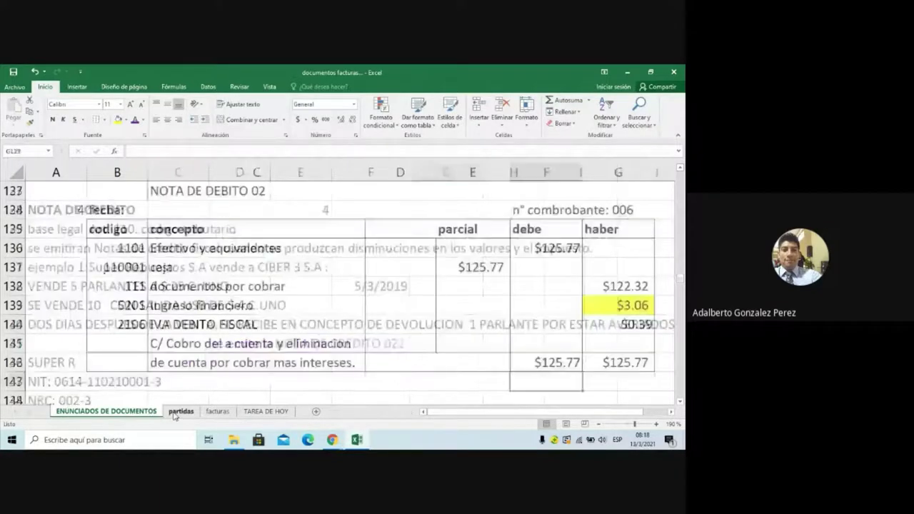
{"action": "scroll", "coordinate": [681, 402], "scroll_direction": "down", "scroll_amount": 6}
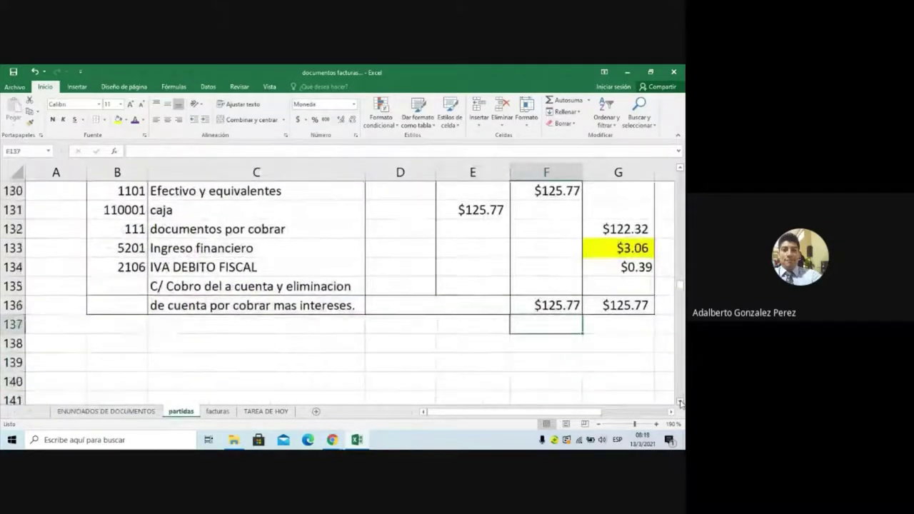
{"action": "scroll", "coordinate": [680, 402], "scroll_direction": "down", "scroll_amount": 2}
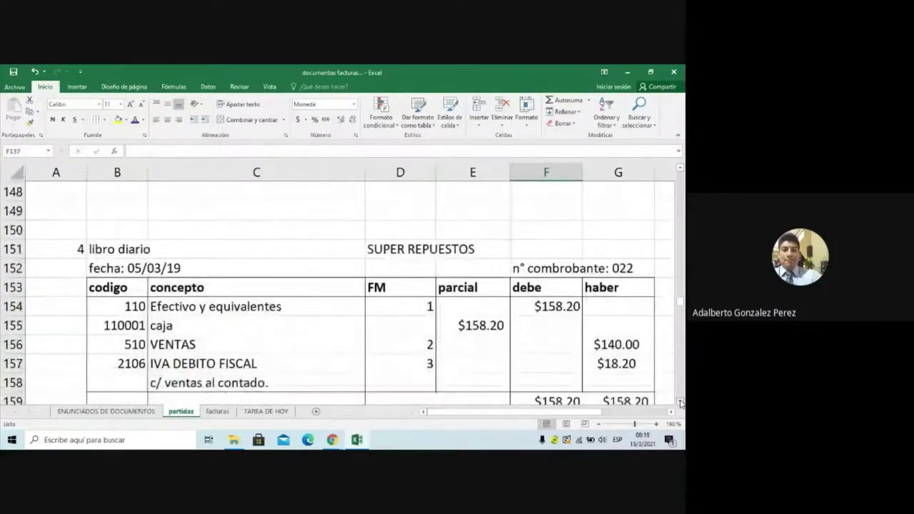
{"action": "left_click", "coordinate": [134, 413]}
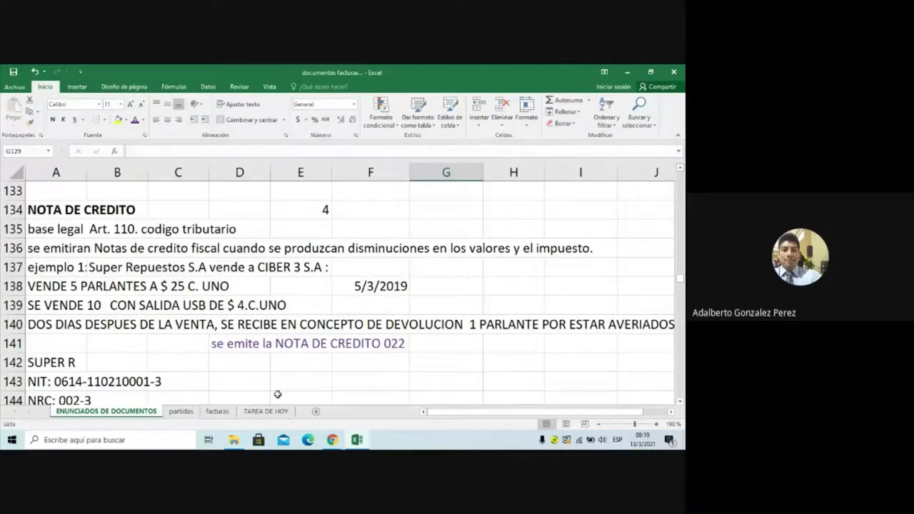
Step: Examine the SUPER REPUESTOS journal entry for voucher 022 on the partidas sheet down to its totals
{"action": "left_click", "coordinate": [175, 413]}
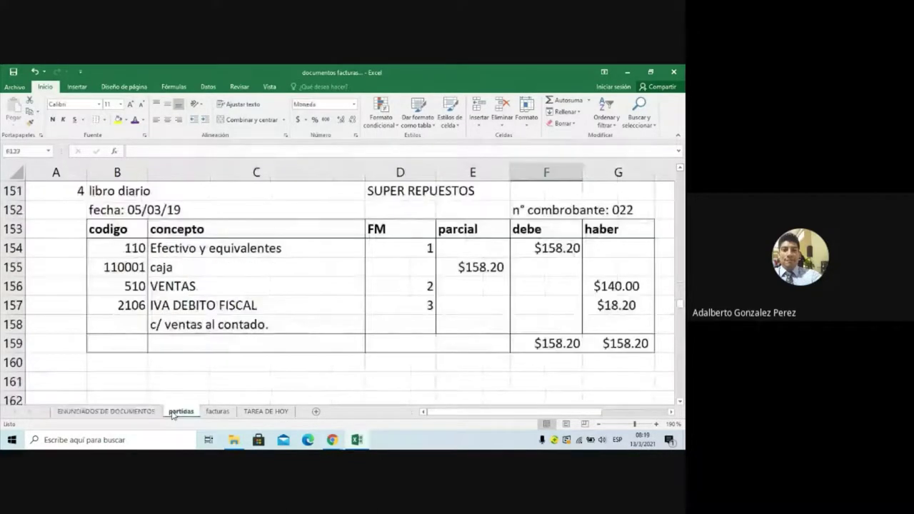
{"action": "key", "text": "Right"}
{"action": "key", "text": "Right"}
{"action": "key", "text": "Down"}
{"action": "key", "text": "Down"}
{"action": "key", "text": "Down"}
{"action": "key", "text": "Down"}
{"action": "key", "text": "Down"}
{"action": "key", "text": "Down"}
{"action": "key", "text": "Down"}
{"action": "key", "text": "Down"}
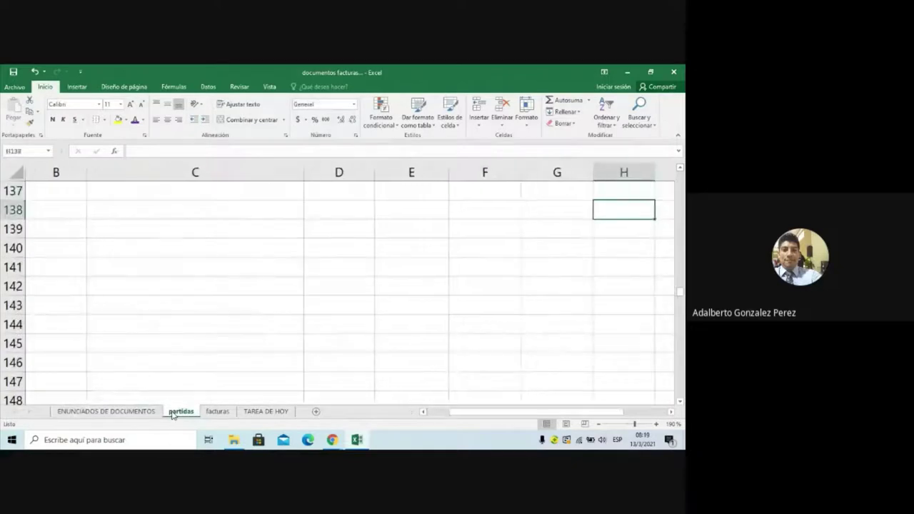
{"action": "key", "text": "Down"}
{"action": "key", "text": "Down"}
{"action": "key", "text": "Down"}
{"action": "key", "text": "Down"}
{"action": "key", "text": "Down"}
{"action": "key", "text": "Down"}
{"action": "key", "text": "Down"}
{"action": "key", "text": "Down"}
{"action": "key", "text": "Down"}
{"action": "key", "text": "Down"}
{"action": "key", "text": "Down"}
{"action": "key", "text": "Down"}
{"action": "key", "text": "Down"}
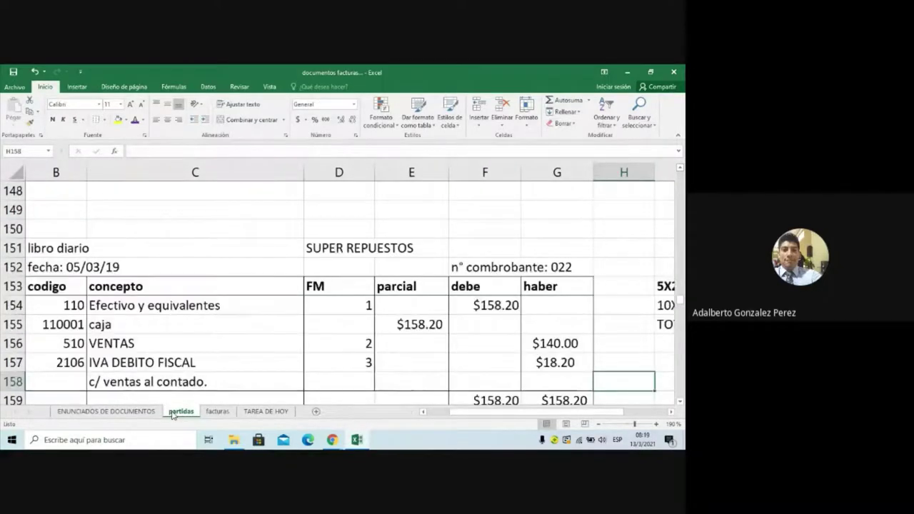
{"action": "key", "text": "Down"}
{"action": "key", "text": "Down"}
{"action": "key", "text": "Down"}
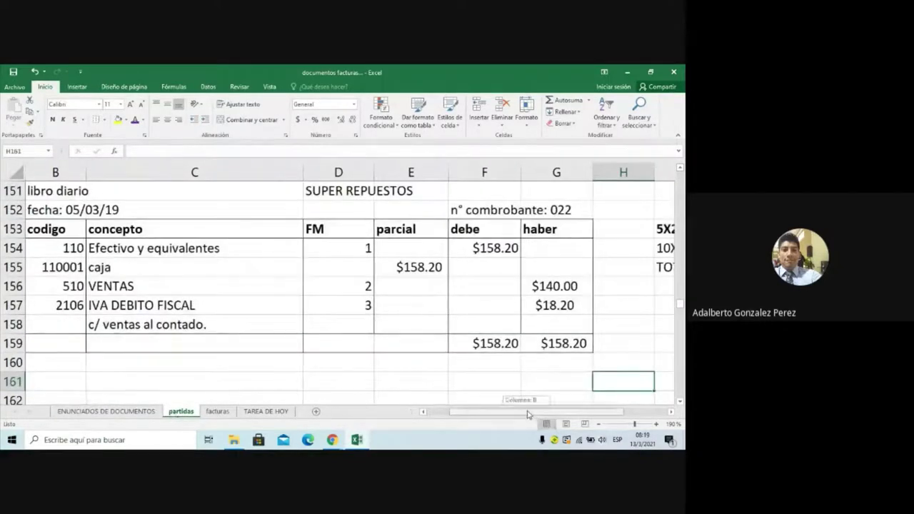
Step: Compare the sales calculations beside voucher 022 with the quantities and prices in the NOTA DE CREDITO statement
{"action": "left_click_drag", "start_coordinate": [532, 413], "coordinate": [568, 412]}
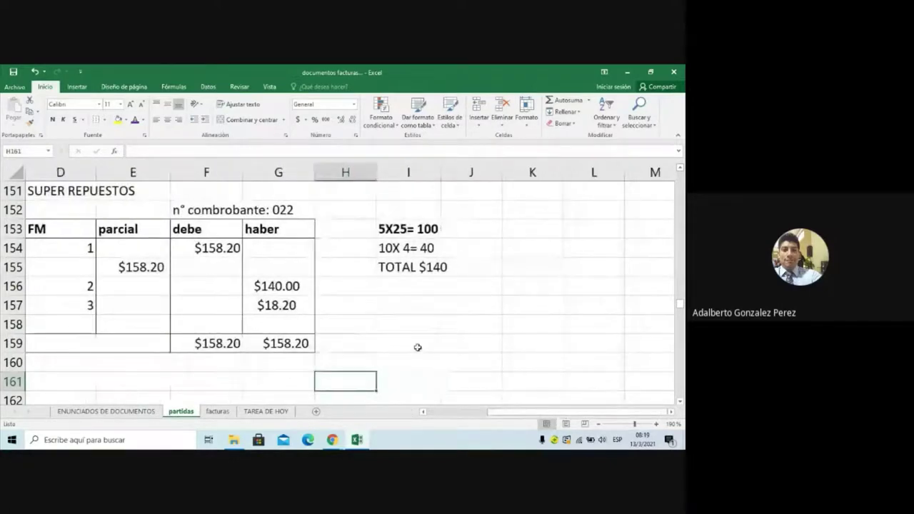
{"action": "left_click", "coordinate": [396, 330]}
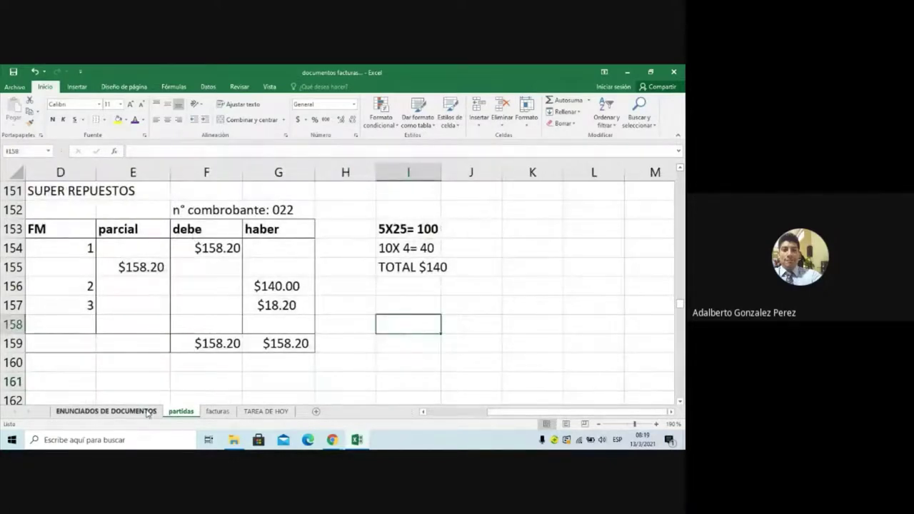
{"action": "left_click", "coordinate": [108, 411]}
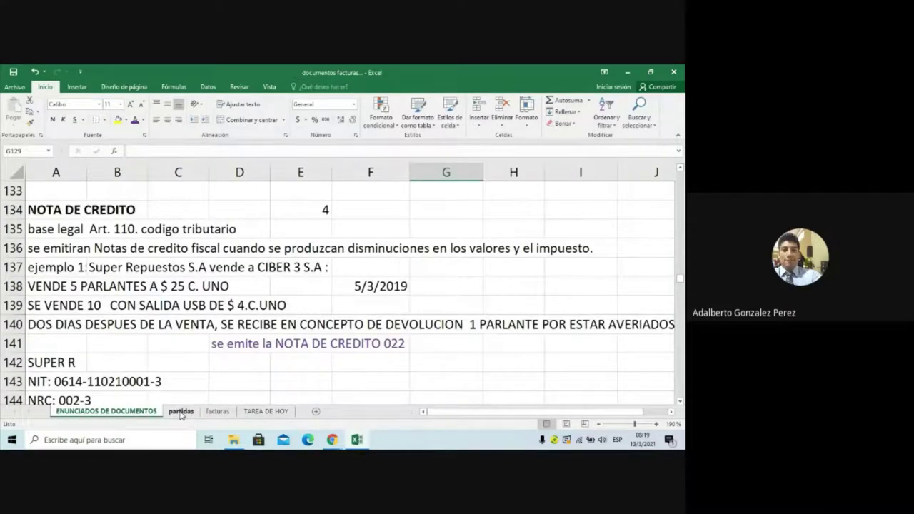
{"action": "left_click", "coordinate": [182, 413]}
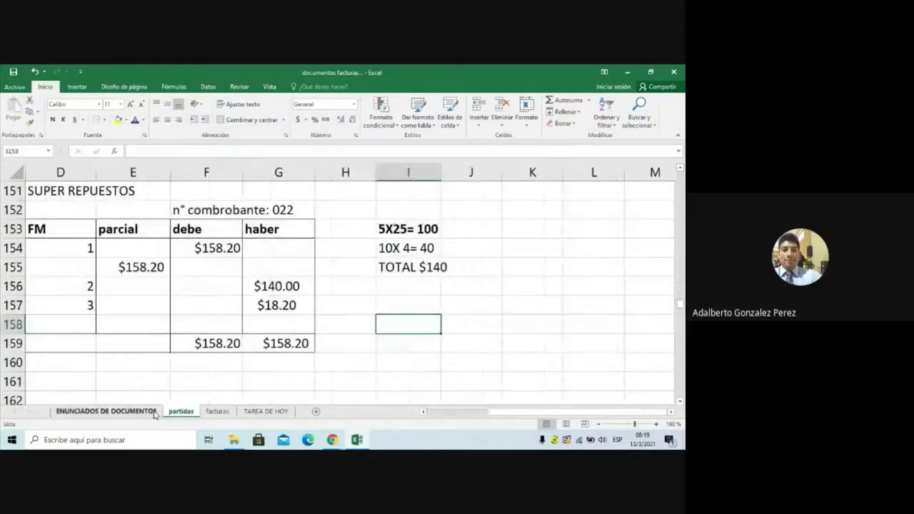
Step: Fill the haber amount of VENTAS in SUPER REPUESTOS' voucher 022 with yellow on the partidas sheet
{"action": "left_click", "coordinate": [154, 413]}
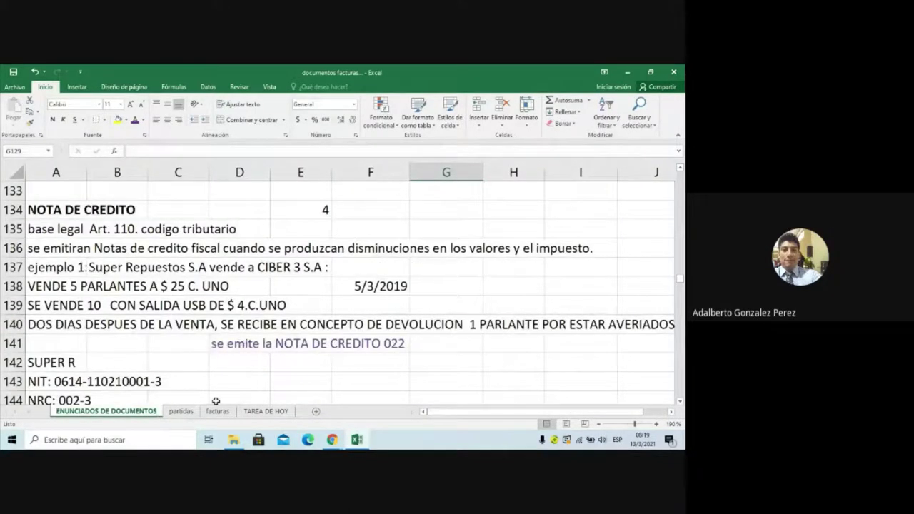
{"action": "left_click", "coordinate": [181, 413]}
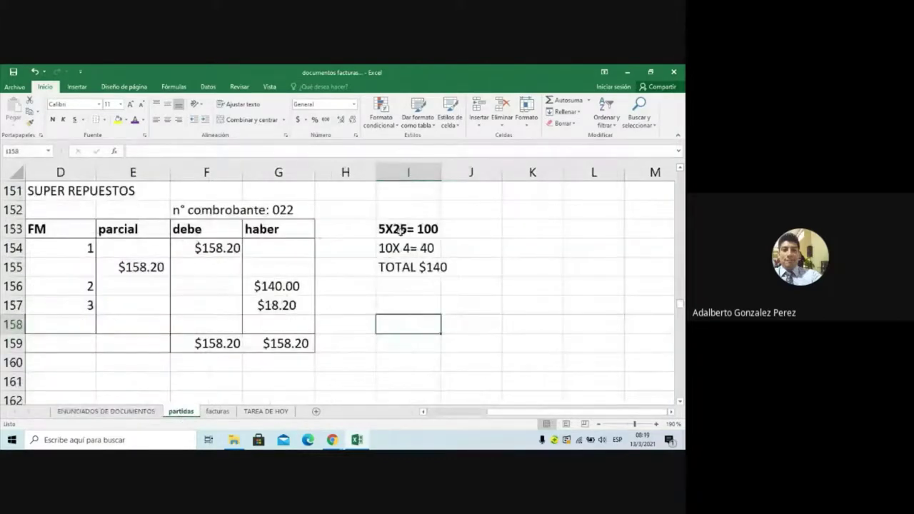
{"action": "left_click", "coordinate": [420, 280]}
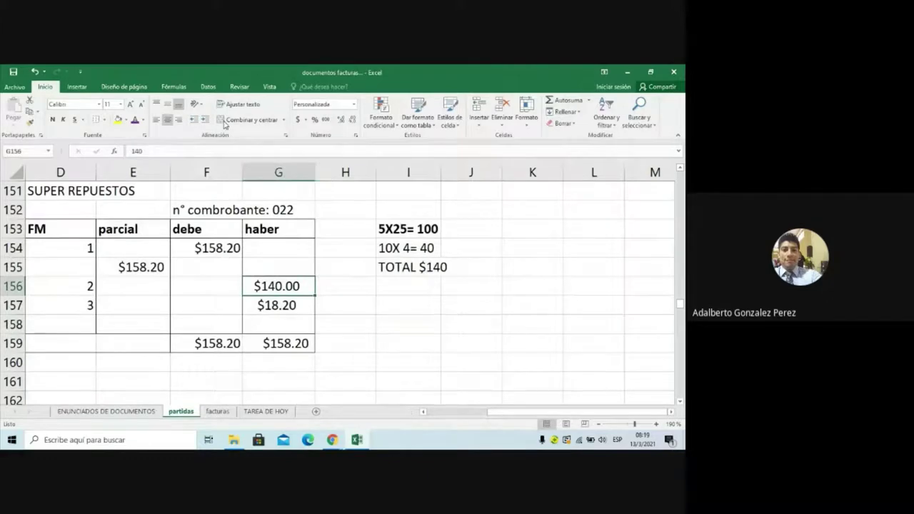
{"action": "left_click", "coordinate": [117, 120]}
Step: Check the Efectivo y equivalentes line of voucher 022, from its debe amount back to the concept
{"action": "key", "text": "Down"}
{"action": "key", "text": "Left"}
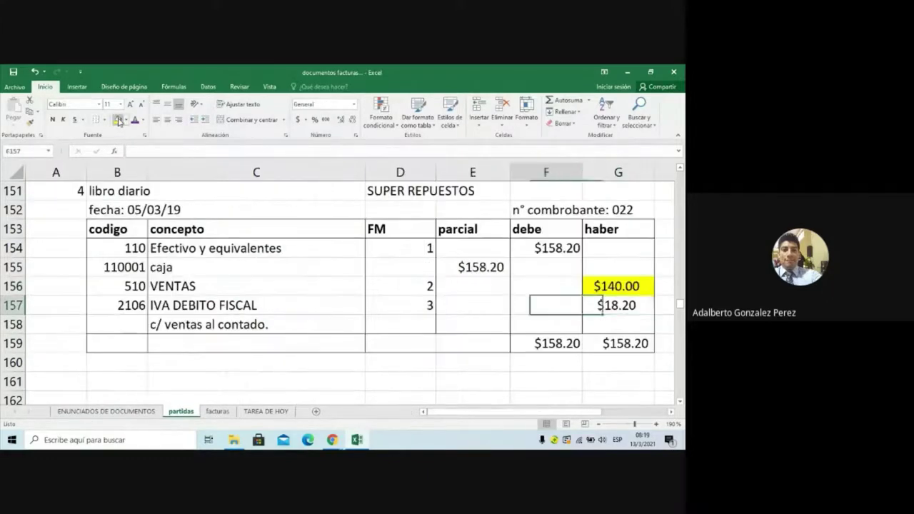
{"action": "key", "text": "Up"}
{"action": "key", "text": "Up"}
{"action": "key", "text": "Up"}
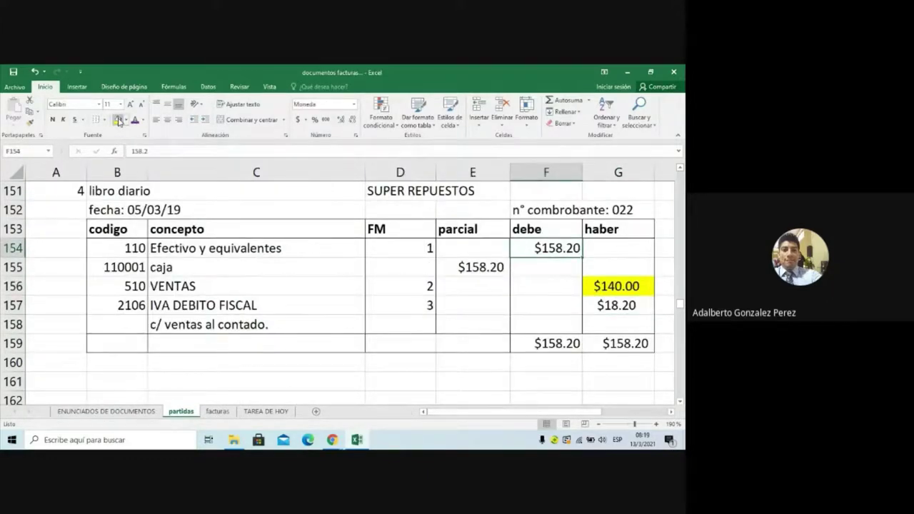
{"action": "key", "text": "Down"}
{"action": "key", "text": "Up"}
{"action": "key", "text": "Left"}
{"action": "key", "text": "Left"}
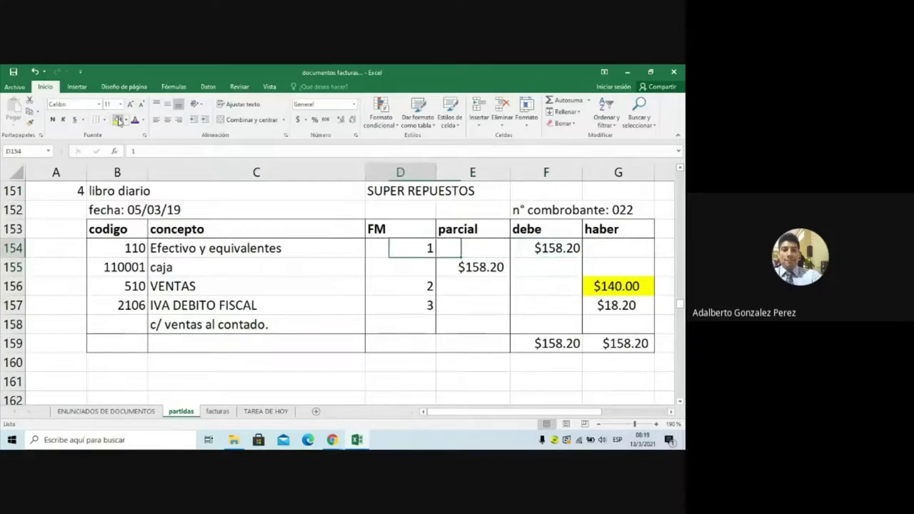
{"action": "key", "text": "Left"}
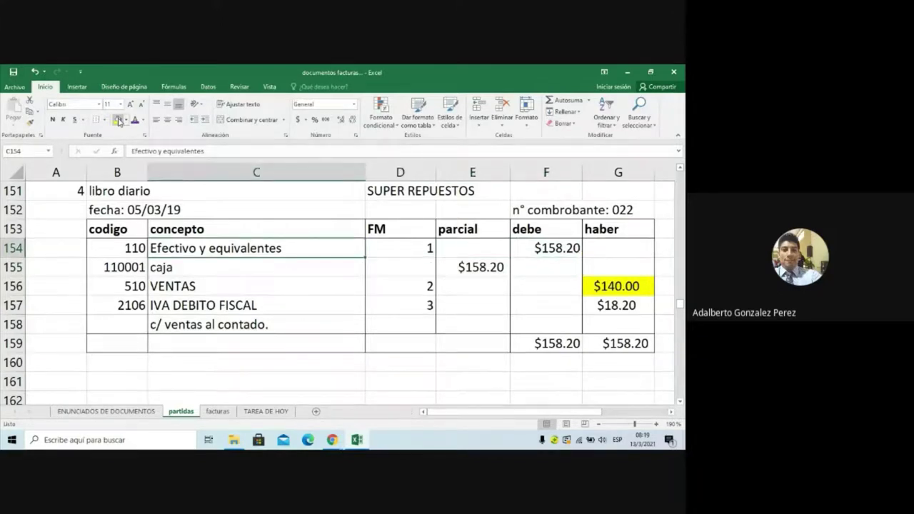
Step: Go over the remaining voucher 022 concepts down to the description c/ ventas al contado
{"action": "key", "text": "Down"}
{"action": "key", "text": "Down"}
{"action": "key", "text": "Down"}
{"action": "key", "text": "Down"}
{"action": "key", "text": "Right"}
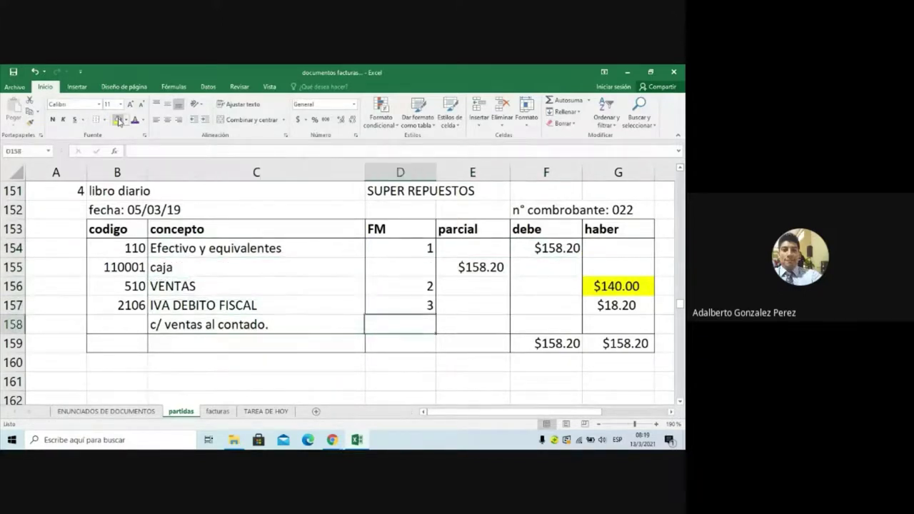
{"action": "key", "text": "Right"}
{"action": "key", "text": "Right"}
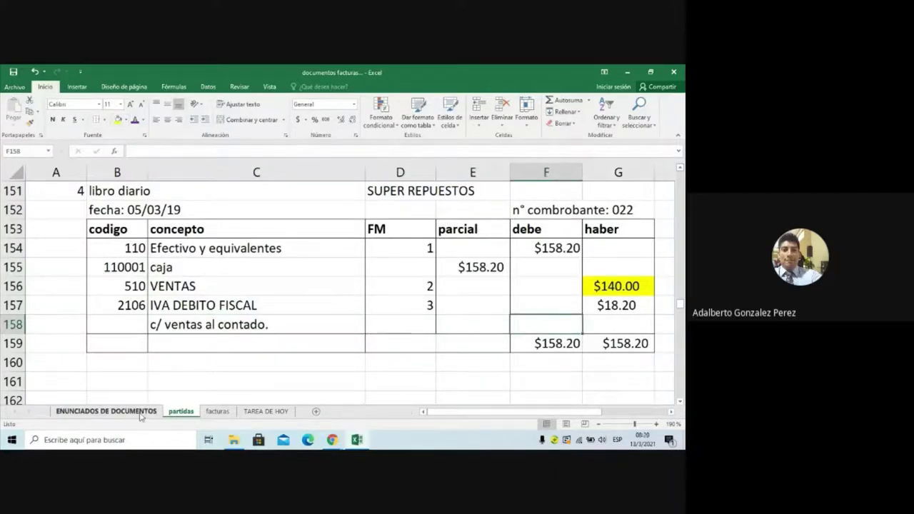
Step: Fill the row describing the return of 1 PARLANTE in the NOTA DE CREDITO statement with yellow
{"action": "left_click", "coordinate": [107, 411]}
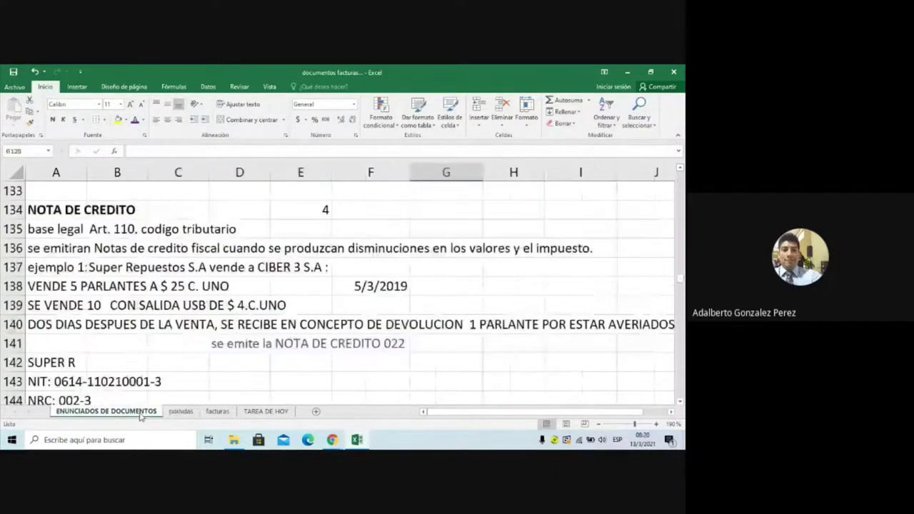
{"action": "left_click", "coordinate": [47, 325]}
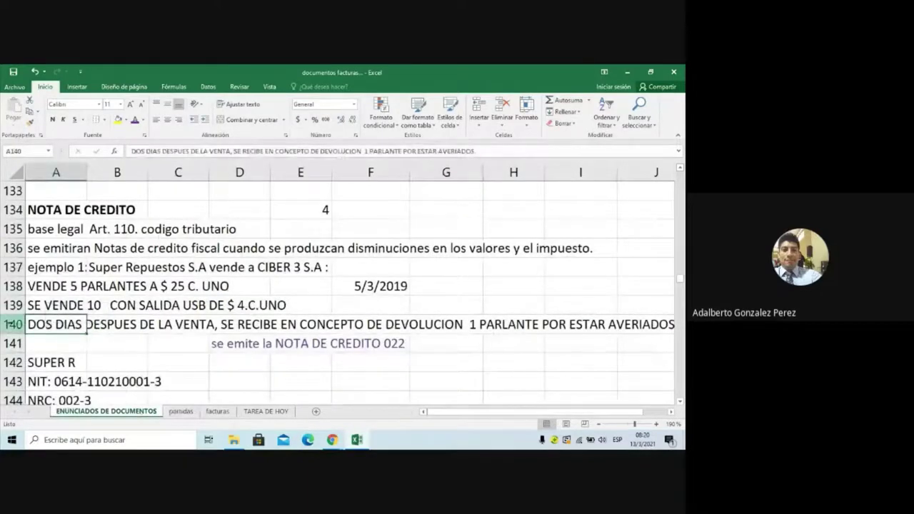
{"action": "left_click", "coordinate": [14, 324]}
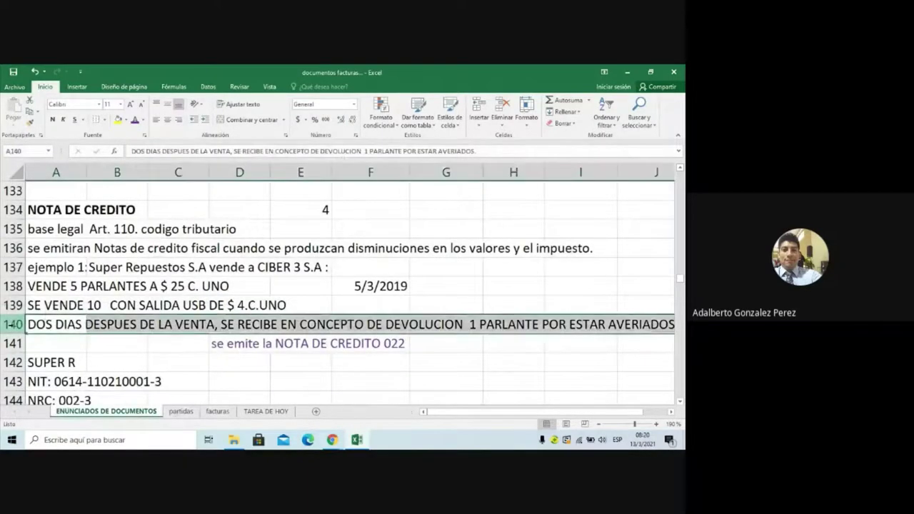
{"action": "left_click", "coordinate": [118, 120]}
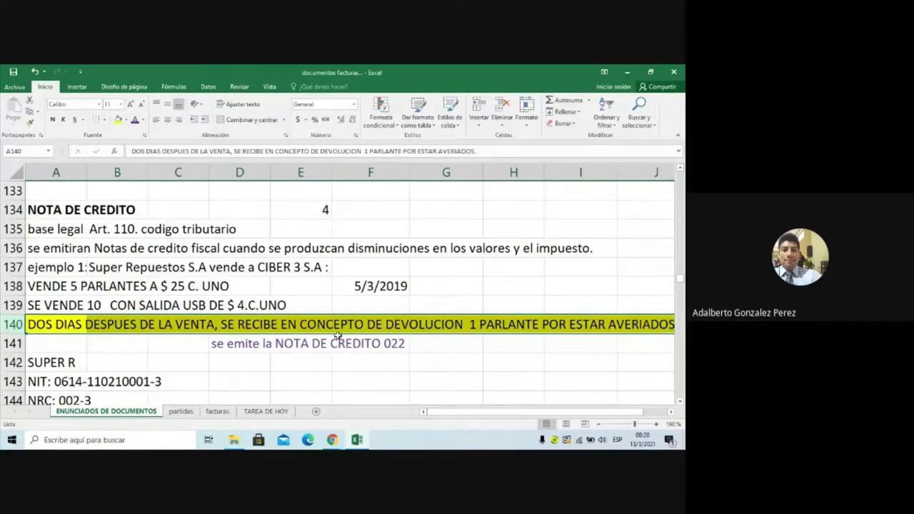
Step: Find the sales return entry with voucher 045 below voucher 022 on the partidas sheet
{"action": "left_click", "coordinate": [183, 413]}
{"action": "left_click", "coordinate": [224, 377]}
{"action": "scroll", "coordinate": [225, 377], "scroll_direction": "down", "scroll_amount": 1}
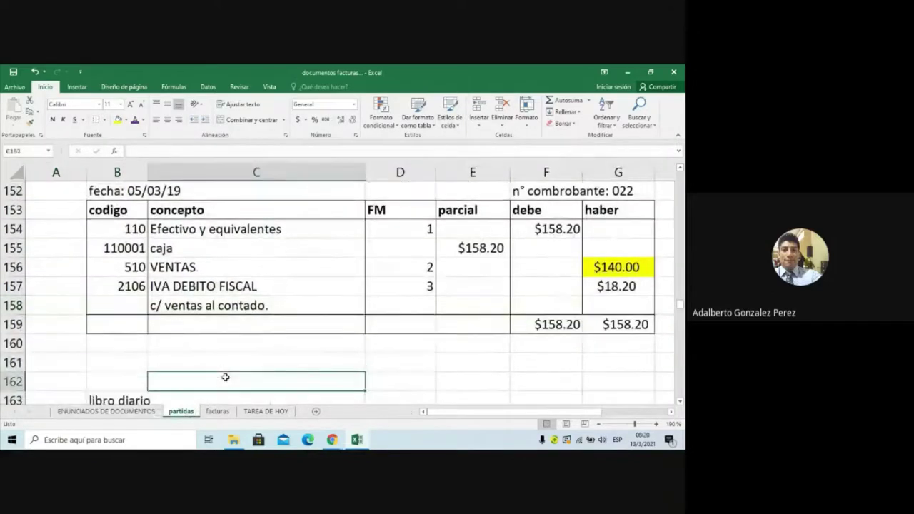
{"action": "key", "text": "Down"}
{"action": "key", "text": "Down"}
{"action": "key", "text": "Down"}
{"action": "key", "text": "Down"}
{"action": "key", "text": "Down"}
{"action": "key", "text": "Down"}
{"action": "key", "text": "Down"}
{"action": "key", "text": "Right"}
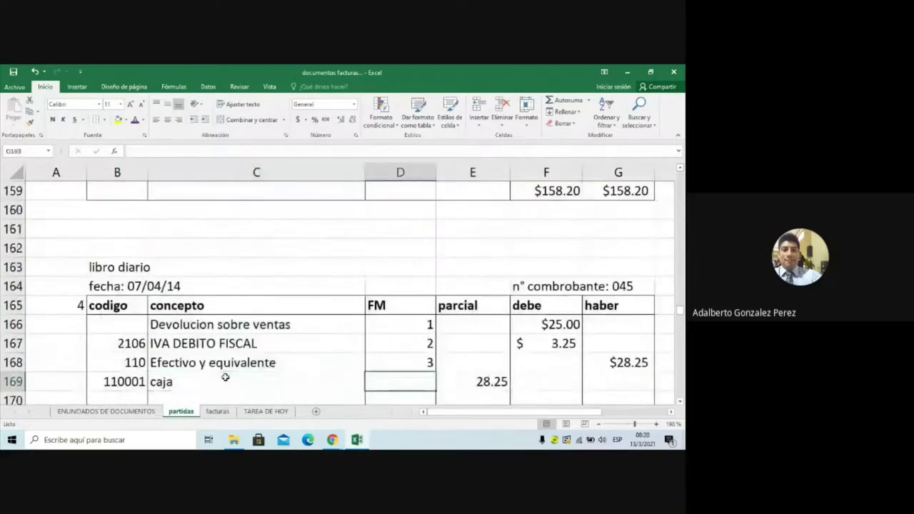
Step: Examine the calculation of the returned speaker beside the voucher 045 entry
{"action": "key", "text": "Right"}
{"action": "key", "text": "Right"}
{"action": "key", "text": "Right"}
{"action": "key", "text": "Right"}
{"action": "key", "text": "Right"}
{"action": "key", "text": "Right"}
{"action": "key", "text": "Up"}
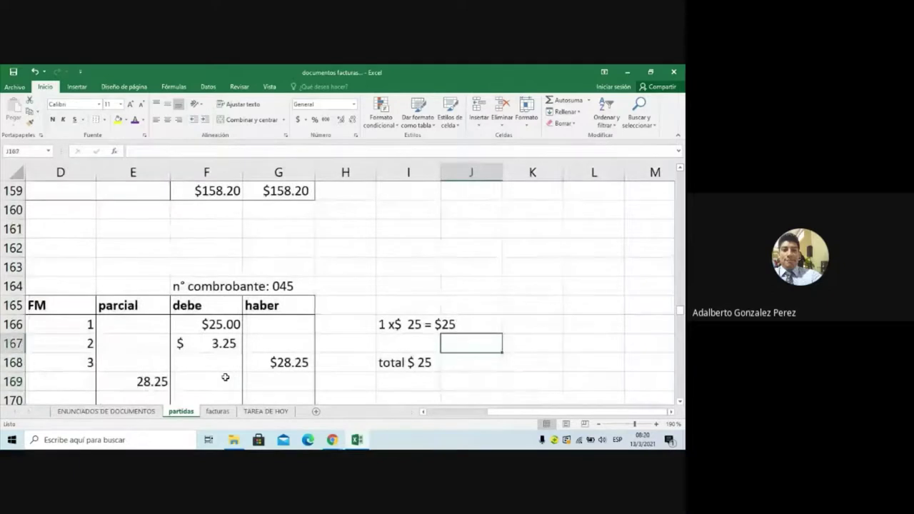
{"action": "key", "text": "Left"}
{"action": "key", "text": "Up"}
{"action": "key", "text": "Up"}
{"action": "key", "text": "Right"}
{"action": "key", "text": "Down"}
{"action": "key", "text": "Down"}
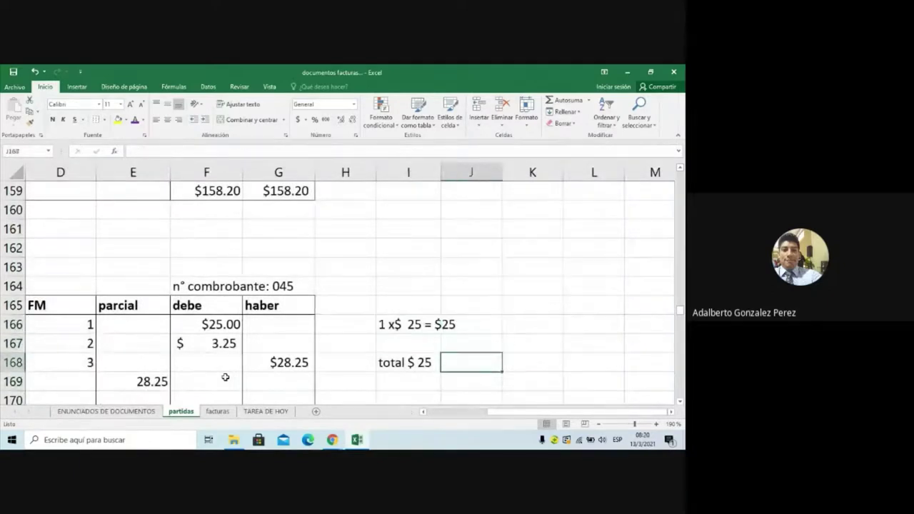
Step: Check the Devolucion sobre ventas and IVA DEBITO FISCAL lines of voucher 045 with their debe amounts
{"action": "key", "text": "Left"}
{"action": "key", "text": "Left"}
{"action": "key", "text": "Left"}
{"action": "key", "text": "Left"}
{"action": "key", "text": "Left"}
{"action": "key", "text": "Left"}
{"action": "key", "text": "Left"}
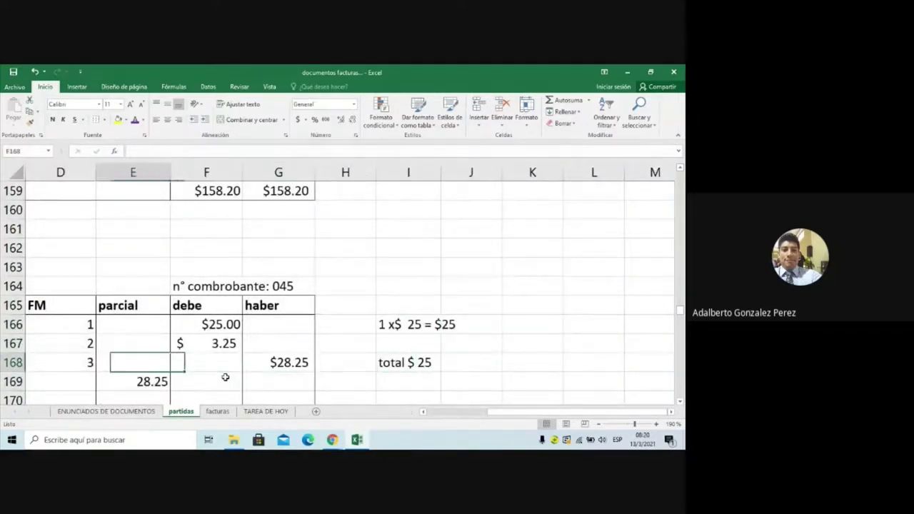
{"action": "key", "text": "Up"}
{"action": "key", "text": "Up"}
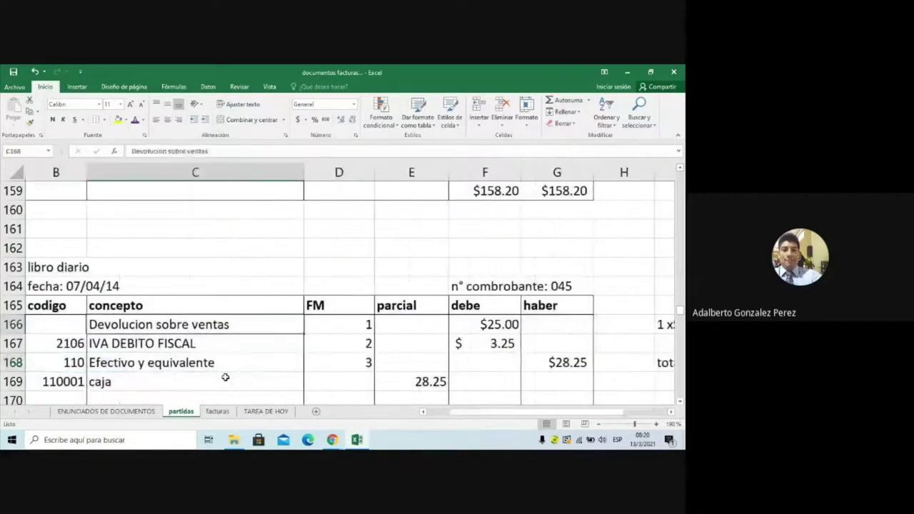
{"action": "key", "text": "Right"}
{"action": "key", "text": "Right"}
{"action": "key", "text": "Right"}
{"action": "key", "text": "Down"}
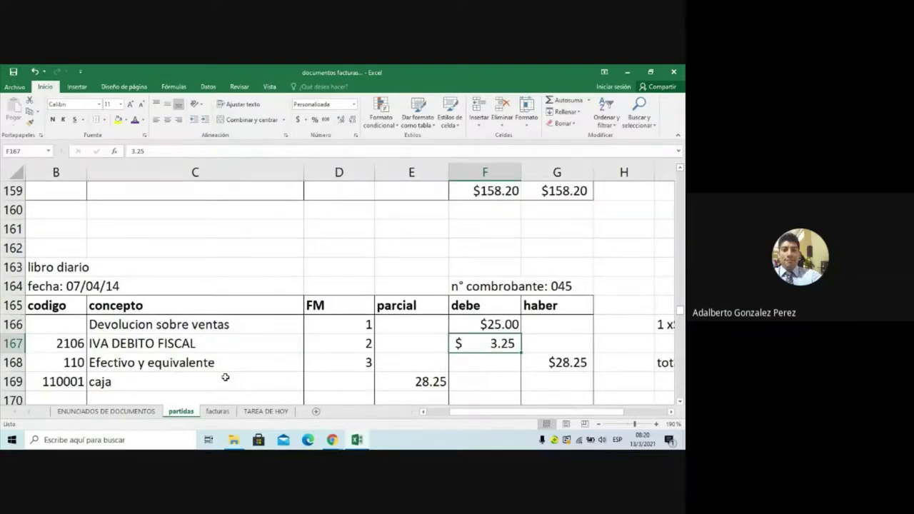
Step: Examine the haber column of voucher 045 from Efectivo y equivalente down toward the totals
{"action": "key", "text": "Down"}
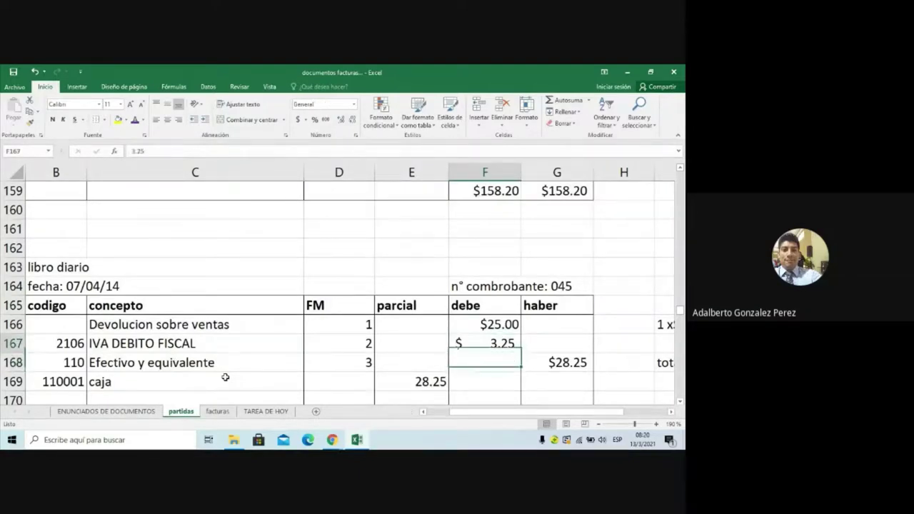
{"action": "key", "text": "Up"}
{"action": "key", "text": "Down"}
{"action": "key", "text": "Down"}
{"action": "key", "text": "Up"}
{"action": "key", "text": "Right"}
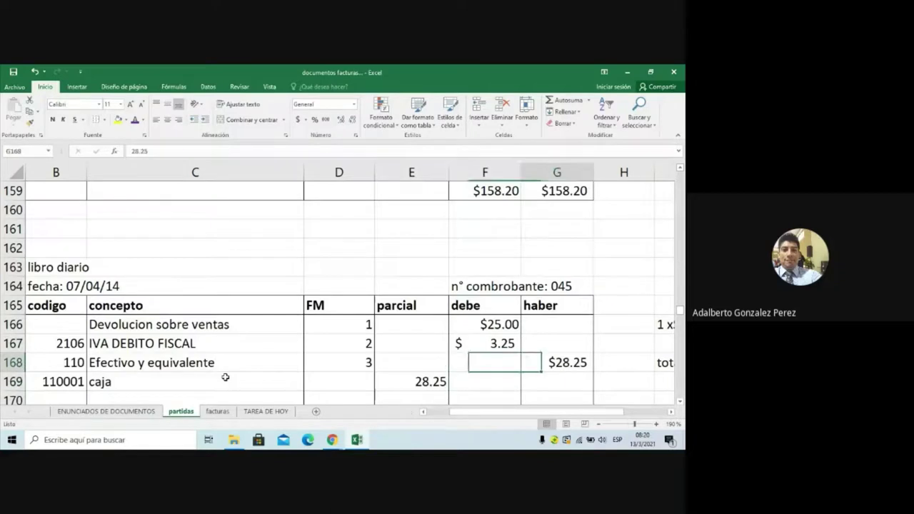
{"action": "key", "text": "Down"}
{"action": "key", "text": "Down"}
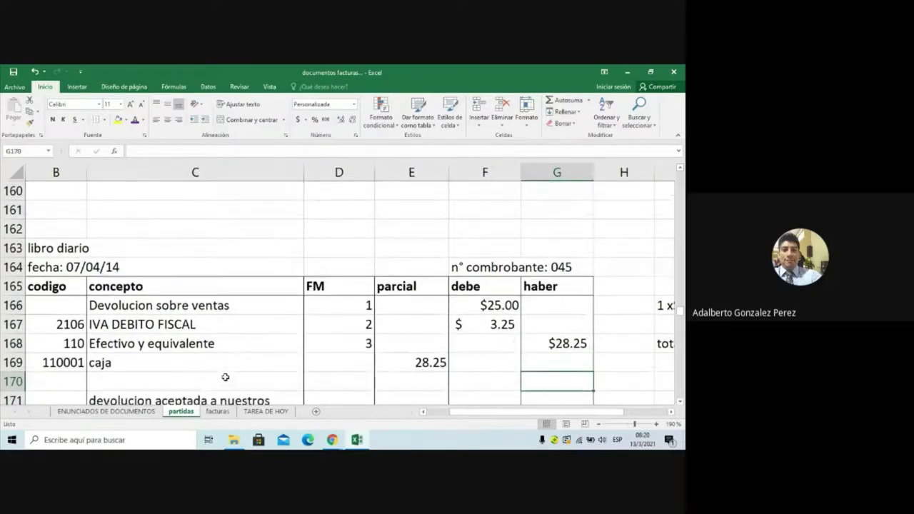
{"action": "key", "text": "Down"}
{"action": "key", "text": "Down"}
{"action": "key", "text": "Up"}
{"action": "key", "text": "Up"}
{"action": "key", "text": "Up"}
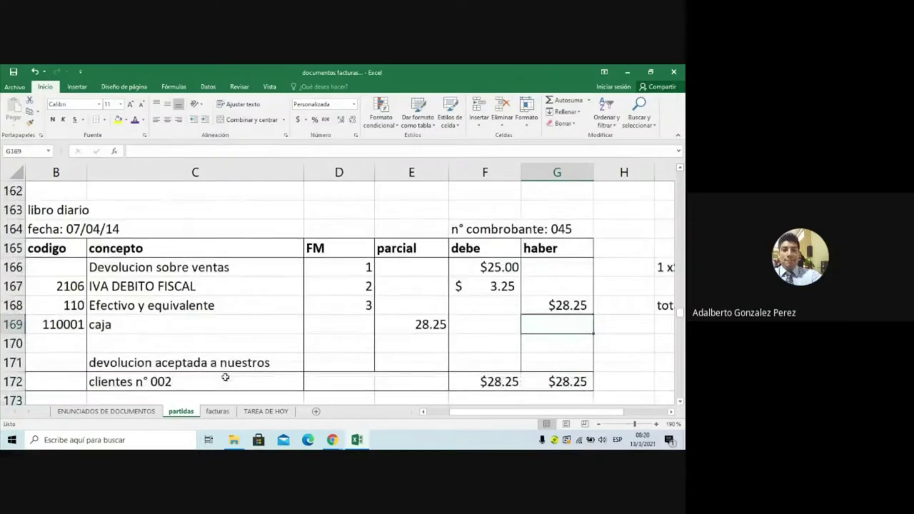
Step: Compare the individual debe amounts of voucher 045 with the debe total
{"action": "key", "text": "Up"}
{"action": "key", "text": "Left"}
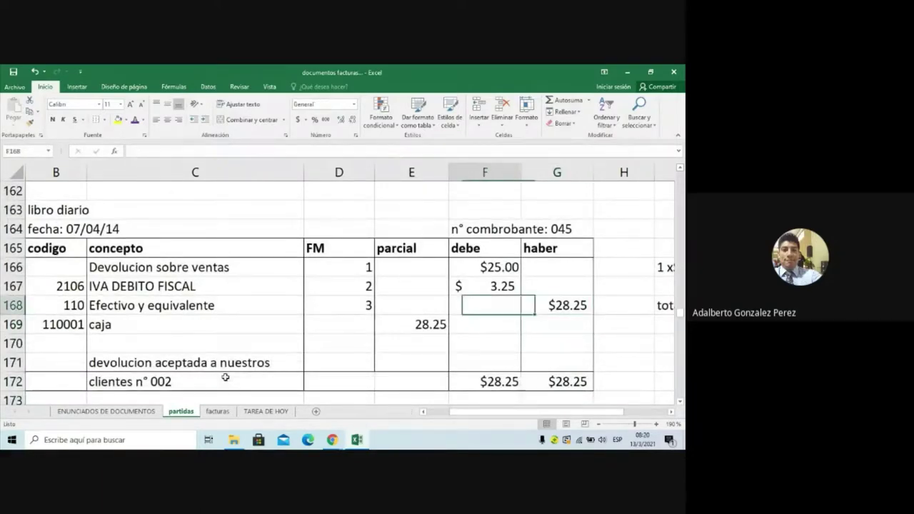
{"action": "key", "text": "Up"}
{"action": "key", "text": "Up"}
{"action": "key", "text": "Down"}
{"action": "key", "text": "Down"}
{"action": "key", "text": "Down"}
{"action": "key", "text": "Down"}
{"action": "key", "text": "Down"}
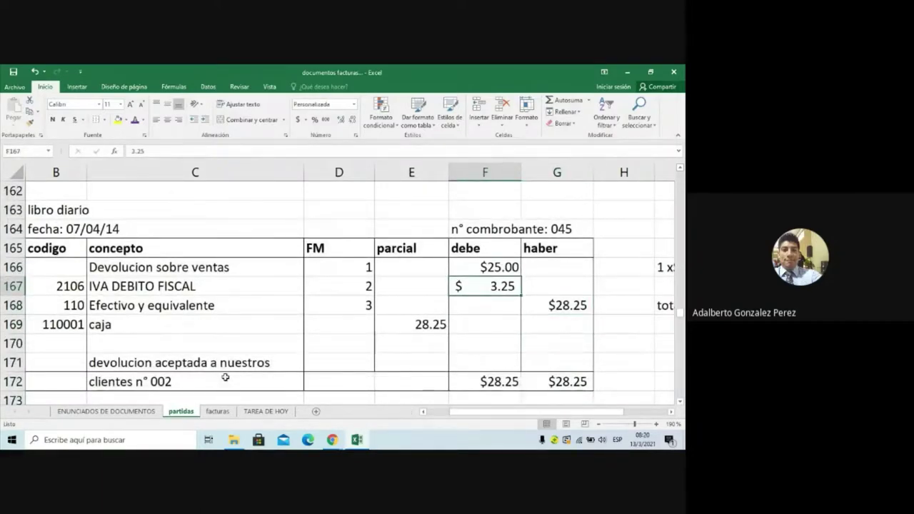
{"action": "key", "text": "Down"}
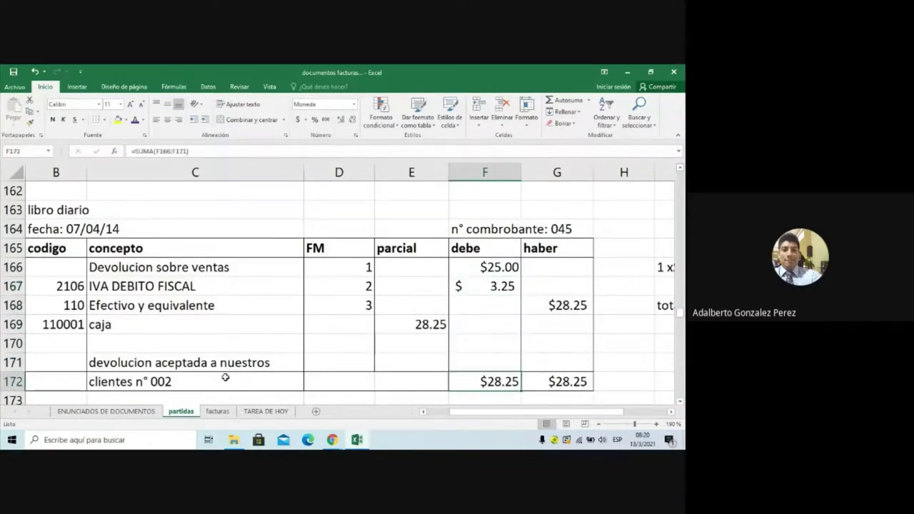
Step: Read the closing description of voucher 045 and check the haber total beside it
{"action": "key", "text": "Up"}
{"action": "key", "text": "Left"}
{"action": "key", "text": "Left"}
{"action": "key", "text": "Left"}
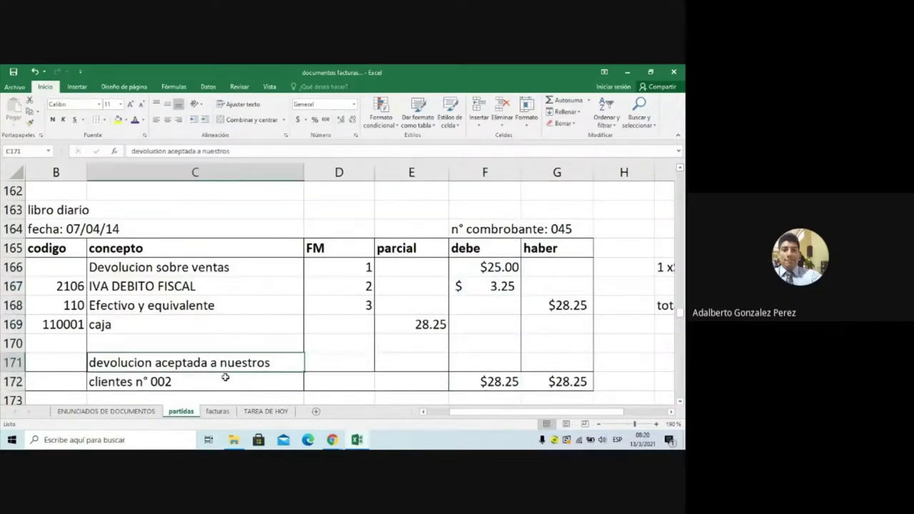
{"action": "key", "text": "Right"}
{"action": "key", "text": "Down"}
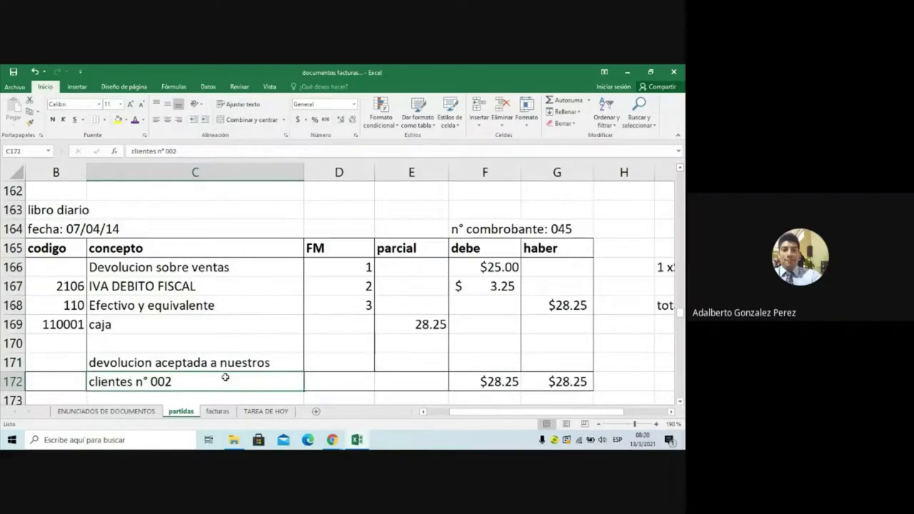
{"action": "key", "text": "Right"}
{"action": "key", "text": "Right"}
{"action": "key", "text": "Right"}
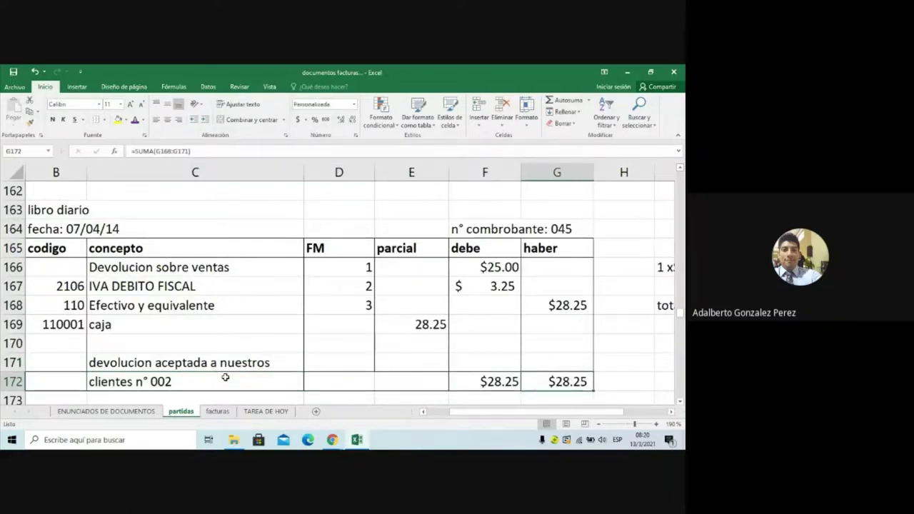
Step: Read ejemplo 2 of the NOTA DE CREDITO statements, where TOROGOZ S.A sells to DEPORTIVA S.A
{"action": "left_click", "coordinate": [154, 410]}
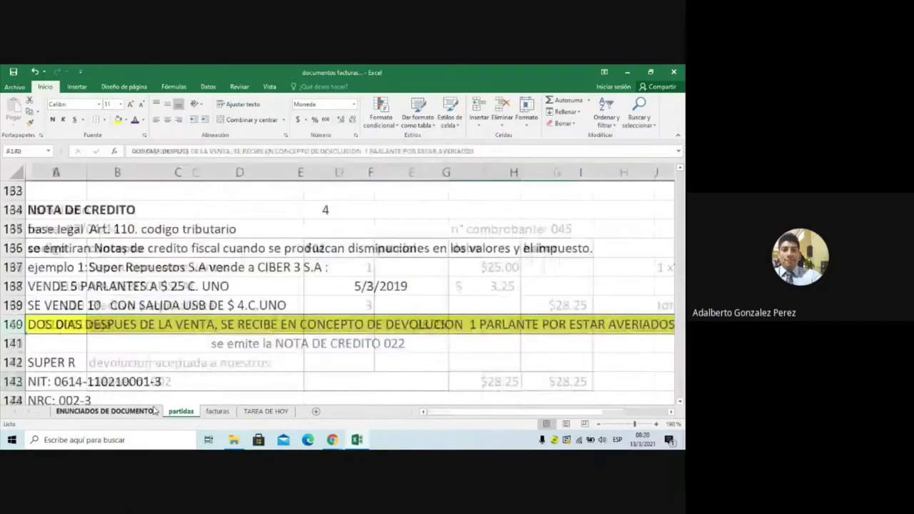
{"action": "key", "text": "Down"}
{"action": "key", "text": "Down"}
{"action": "key", "text": "Down"}
{"action": "key", "text": "Down"}
{"action": "key", "text": "Down"}
{"action": "key", "text": "Down"}
{"action": "key", "text": "Down"}
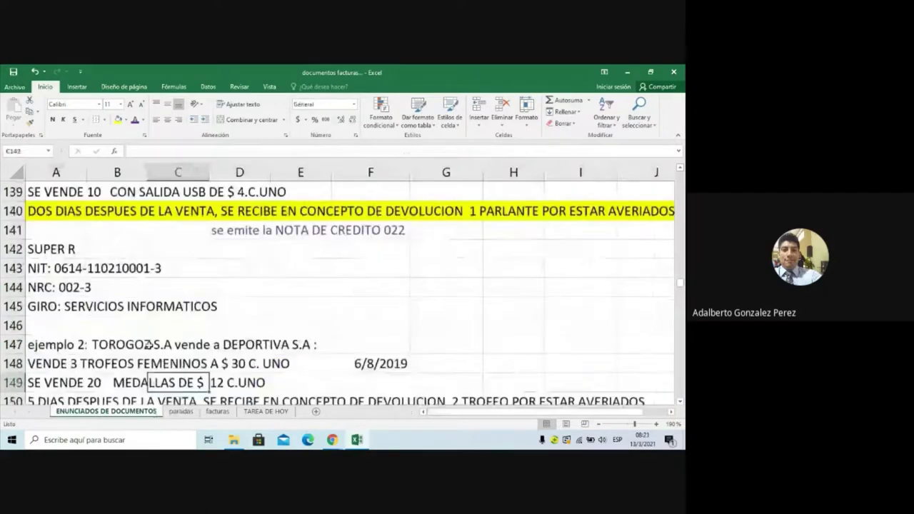
{"action": "key", "text": "Down"}
{"action": "key", "text": "Down"}
{"action": "key", "text": "Down"}
{"action": "key", "text": "Down"}
{"action": "key", "text": "Down"}
{"action": "key", "text": "Down"}
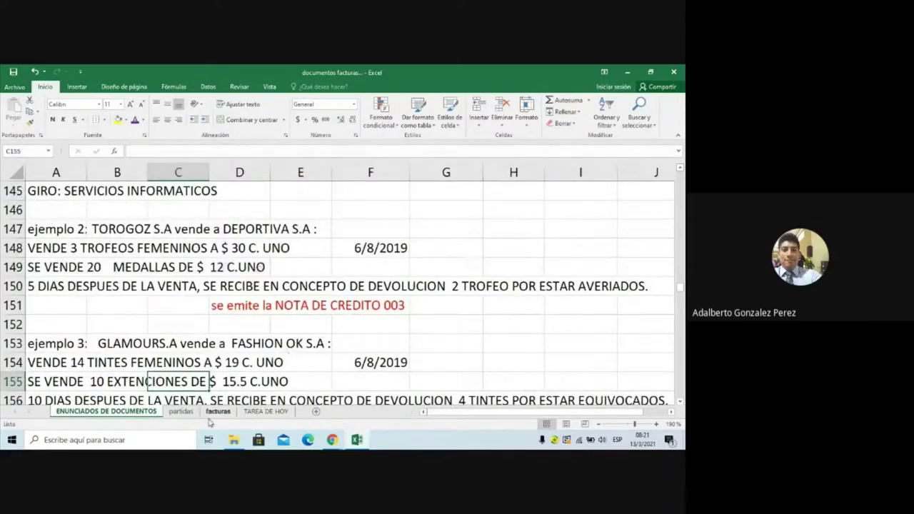
Step: Find the torogoz s.a journal entry below the CONTESTAR questions on the partidas sheet
{"action": "left_click", "coordinate": [181, 413]}
{"action": "left_click", "coordinate": [322, 326]}
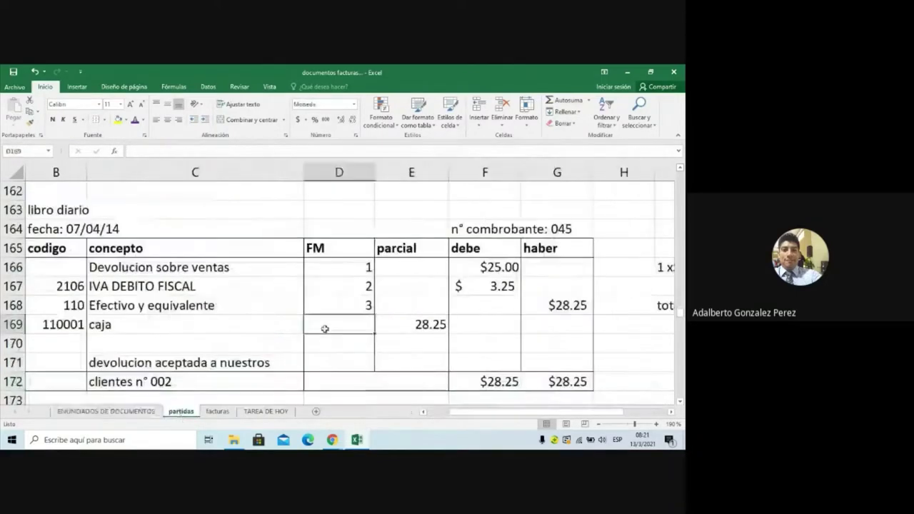
{"action": "key", "text": "Down"}
{"action": "key", "text": "Down"}
{"action": "key", "text": "Down"}
{"action": "key", "text": "Down"}
{"action": "key", "text": "Down"}
{"action": "key", "text": "Down"}
{"action": "key", "text": "Down"}
{"action": "key", "text": "Down"}
{"action": "key", "text": "Down"}
{"action": "key", "text": "Down"}
{"action": "key", "text": "Down"}
{"action": "key", "text": "Down"}
{"action": "key", "text": "Down"}
{"action": "key", "text": "Down"}
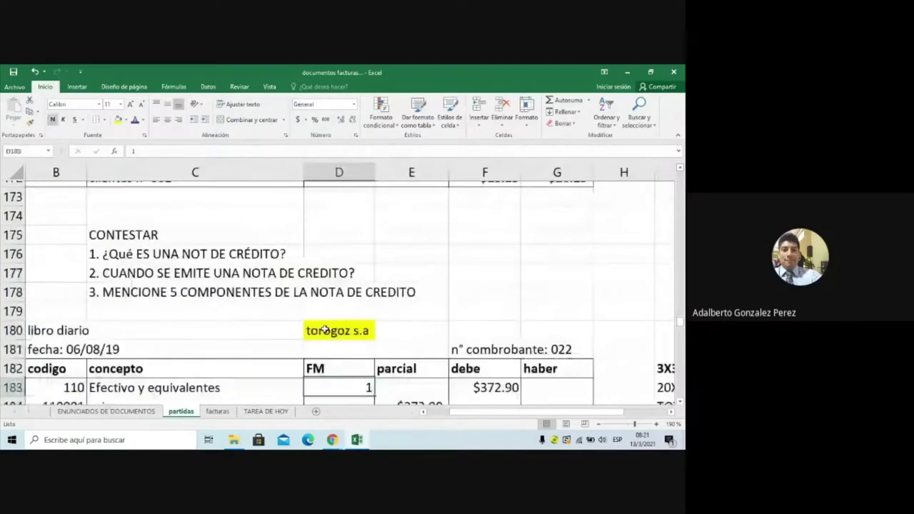
Step: Read the torogoz s.a sale entry dated 06/08/19 and the sales calculation beside it
{"action": "key", "text": "Down"}
{"action": "key", "text": "Down"}
{"action": "key", "text": "Down"}
{"action": "key", "text": "Down"}
{"action": "key", "text": "Down"}
{"action": "key", "text": "Down"}
{"action": "key", "text": "Right"}
{"action": "key", "text": "Right"}
{"action": "key", "text": "Right"}
{"action": "key", "text": "Right"}
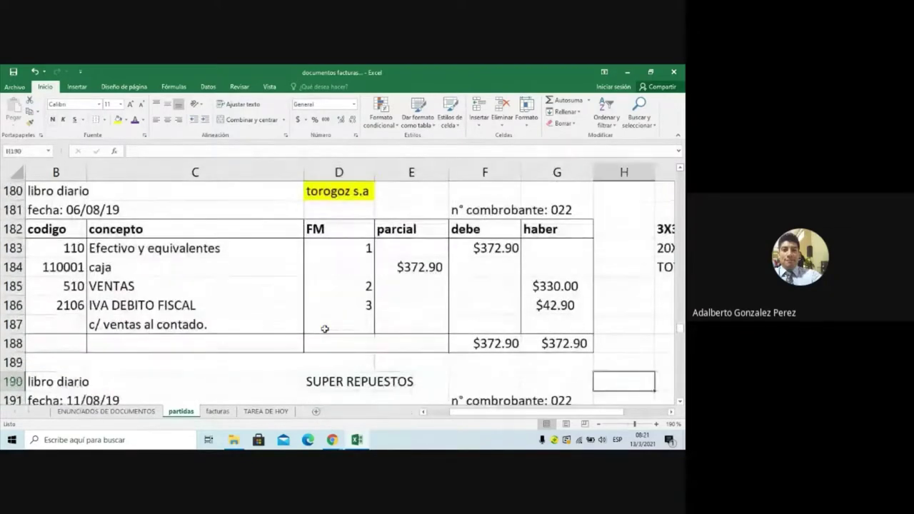
{"action": "key", "text": "Right"}
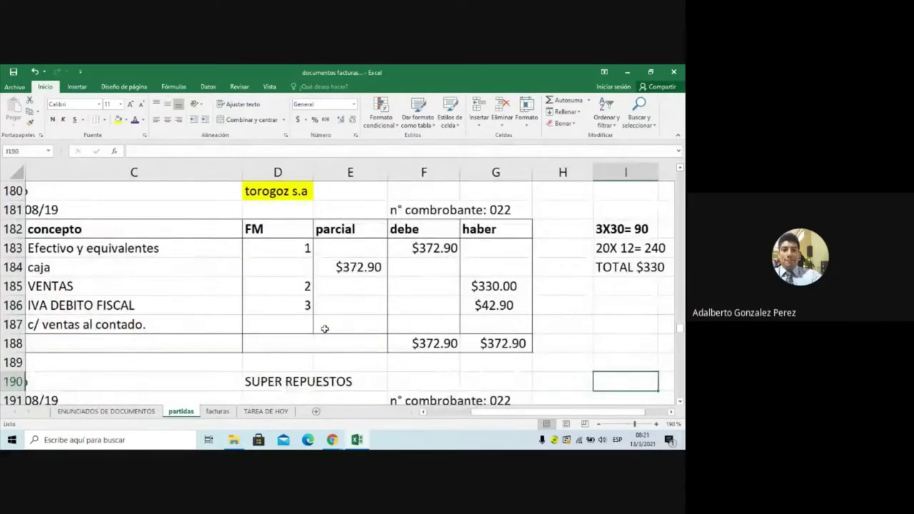
Step: Highlight the haber amount of the VENTAS row in the torogoz s.a entry in yellow
{"action": "key", "text": "Up"}
{"action": "key", "text": "Up"}
{"action": "key", "text": "Up"}
{"action": "key", "text": "Up"}
{"action": "key", "text": "Up"}
{"action": "key", "text": "Up"}
{"action": "key", "text": "Left"}
{"action": "key", "text": "Left"}
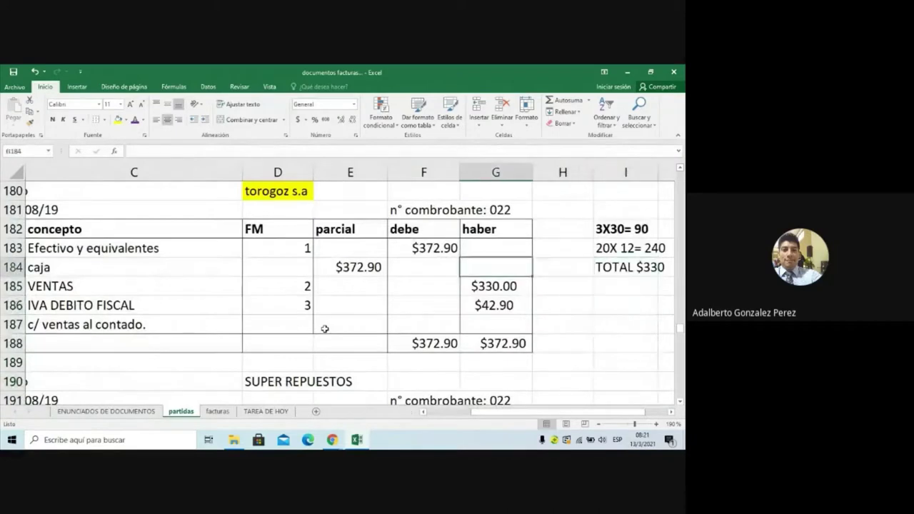
{"action": "key", "text": "Down"}
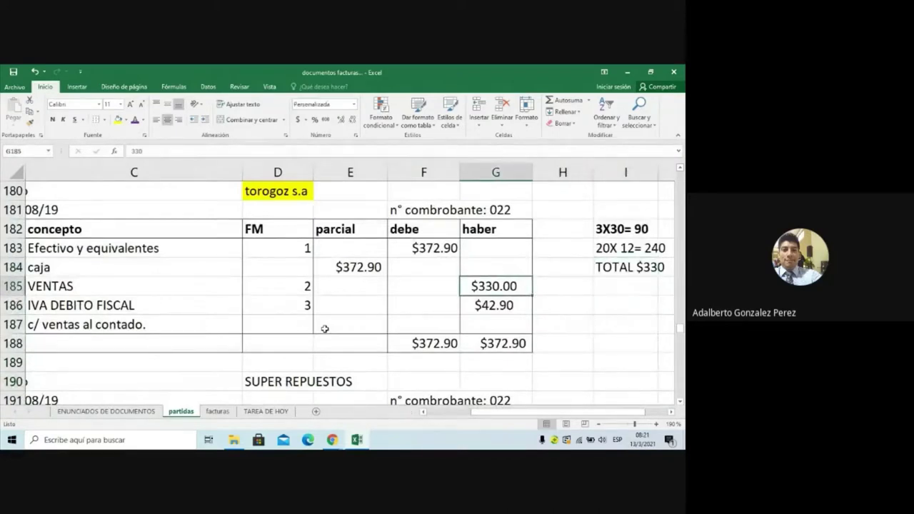
{"action": "left_click", "coordinate": [117, 120]}
Step: Trace the VENTAS and IVA DEBITO FISCAL rows of the torogoz s.a entry from concepto to haber
{"action": "key", "text": "Left"}
{"action": "key", "text": "Left"}
{"action": "key", "text": "Left"}
{"action": "key", "text": "Left"}
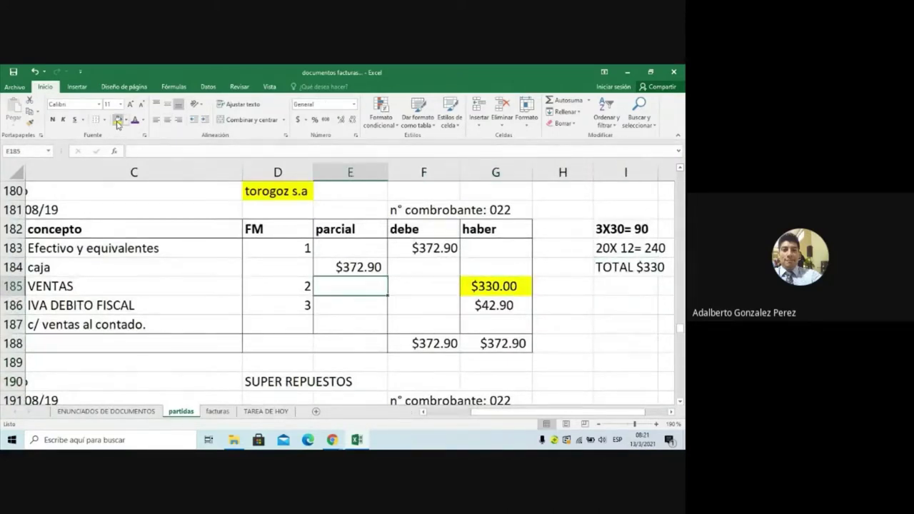
{"action": "key", "text": "Left"}
{"action": "key", "text": "Down"}
{"action": "key", "text": "Right"}
{"action": "key", "text": "Right"}
{"action": "key", "text": "Right"}
{"action": "key", "text": "Right"}
{"action": "key", "text": "Right"}
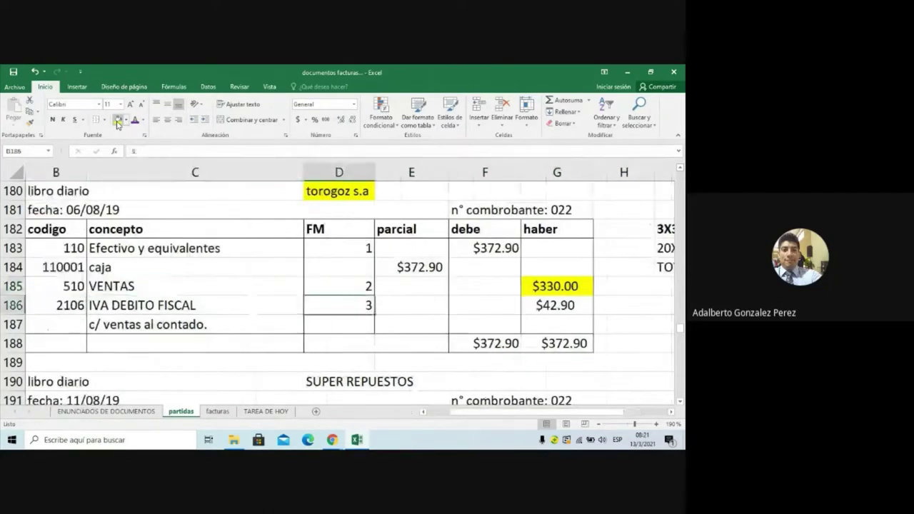
Step: Check the debe amount of Efectivo y equivalentes and its caja subaccount in the torogoz s.a entry
{"action": "key", "text": "Up"}
{"action": "key", "text": "Up"}
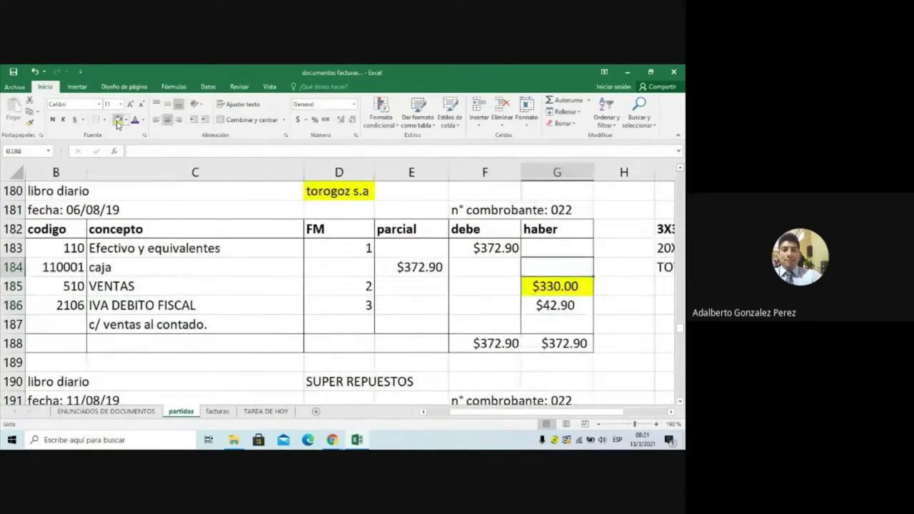
{"action": "key", "text": "Left"}
{"action": "key", "text": "Up"}
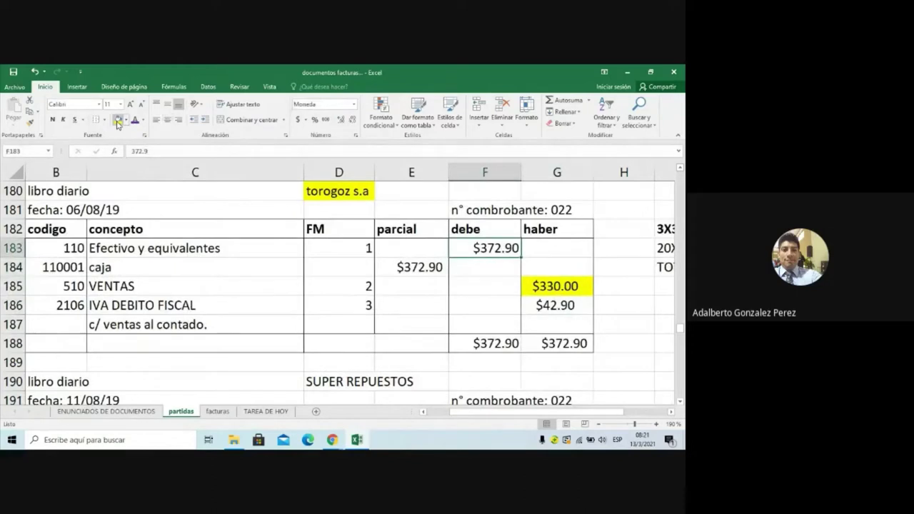
{"action": "key", "text": "Left"}
{"action": "key", "text": "Left"}
{"action": "key", "text": "Left"}
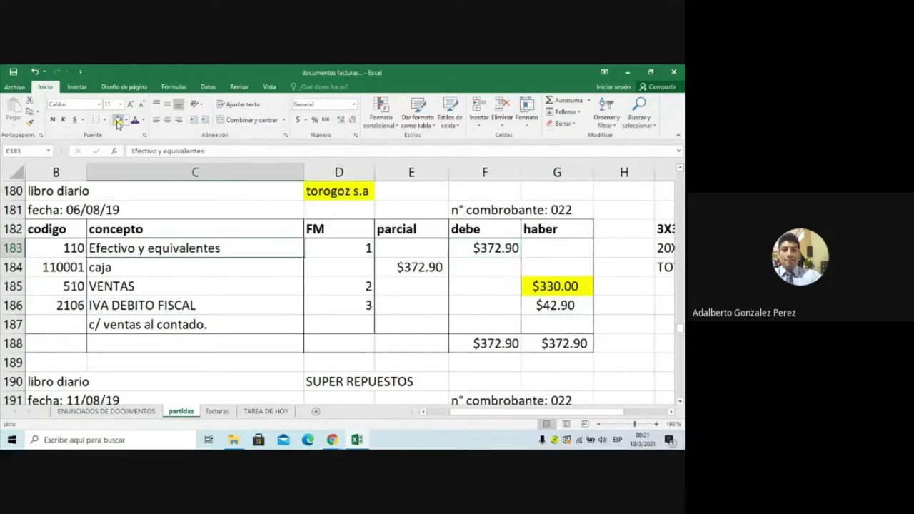
{"action": "key", "text": "Down"}
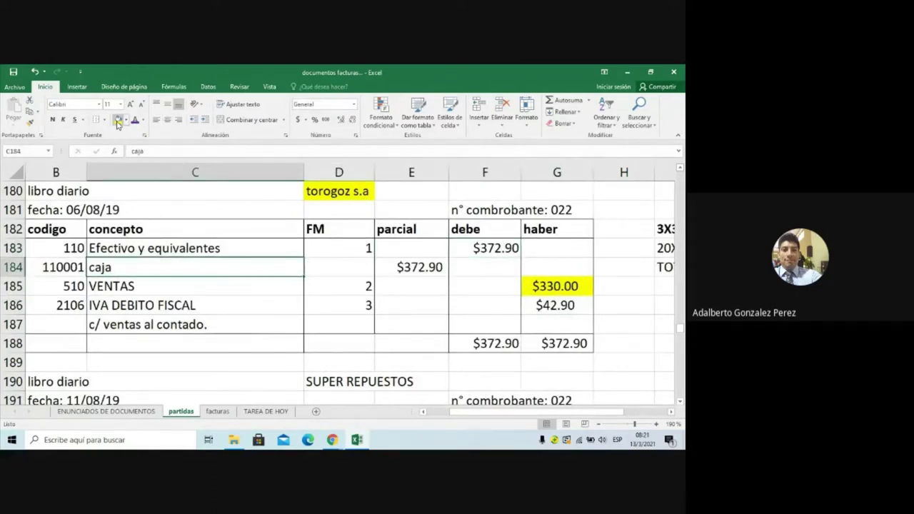
Step: Find the sales return entry dated 11/08/19 below the torogoz s.a sale and read down to its closing description
{"action": "key", "text": "Down"}
{"action": "key", "text": "Down"}
{"action": "key", "text": "Down"}
{"action": "key", "text": "Down"}
{"action": "key", "text": "Down"}
{"action": "key", "text": "Down"}
{"action": "key", "text": "Down"}
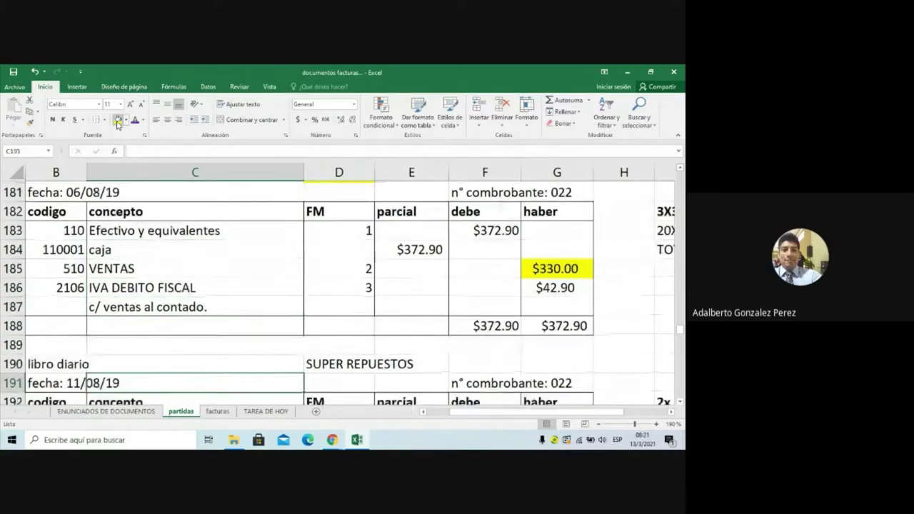
{"action": "key", "text": "Down"}
{"action": "key", "text": "Down"}
{"action": "key", "text": "Down"}
{"action": "key", "text": "Down"}
{"action": "key", "text": "Down"}
{"action": "key", "text": "Down"}
{"action": "key", "text": "Down"}
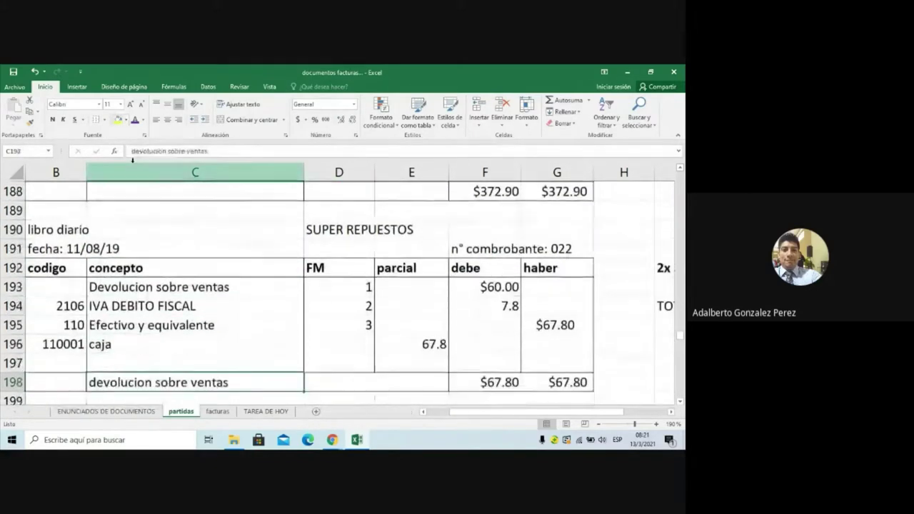
Step: Highlight row 150 of the ENUNCIADOS DE DOCUMENTOS sheet, the ejemplo 2 return of 2 trophies, in yellow
{"action": "left_click", "coordinate": [133, 413]}
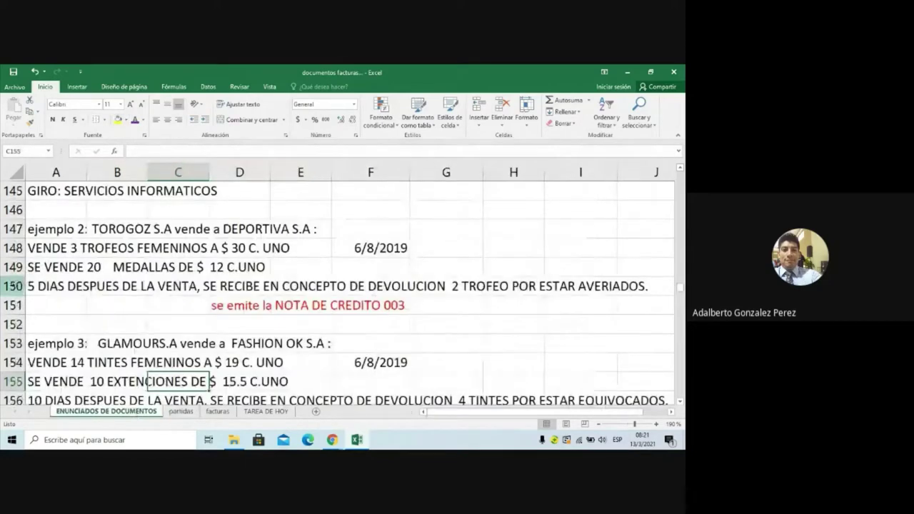
{"action": "left_click", "coordinate": [12, 285]}
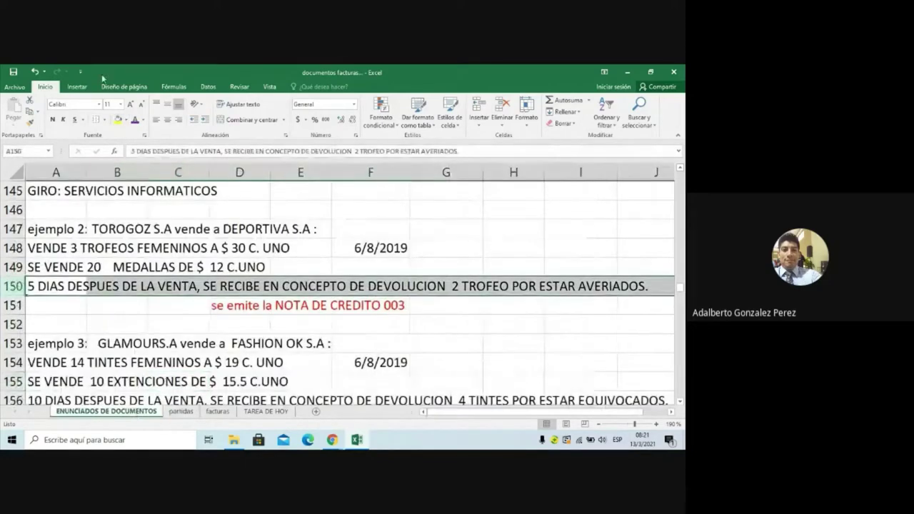
{"action": "left_click", "coordinate": [117, 121]}
{"action": "key", "text": "Right"}
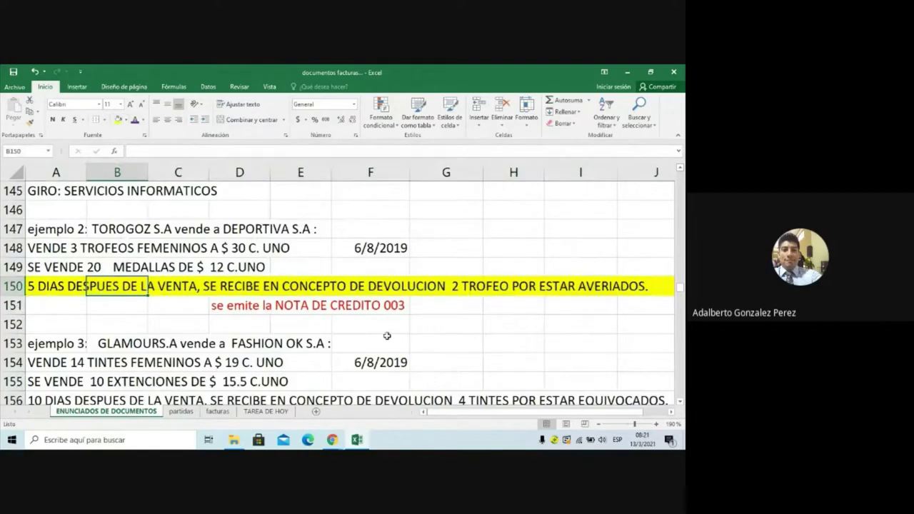
Step: Examine the return calculation beside the 11/08/19 entry on the partidas sheet and its IVA DEBITO FISCAL debe amount
{"action": "left_click", "coordinate": [181, 412]}
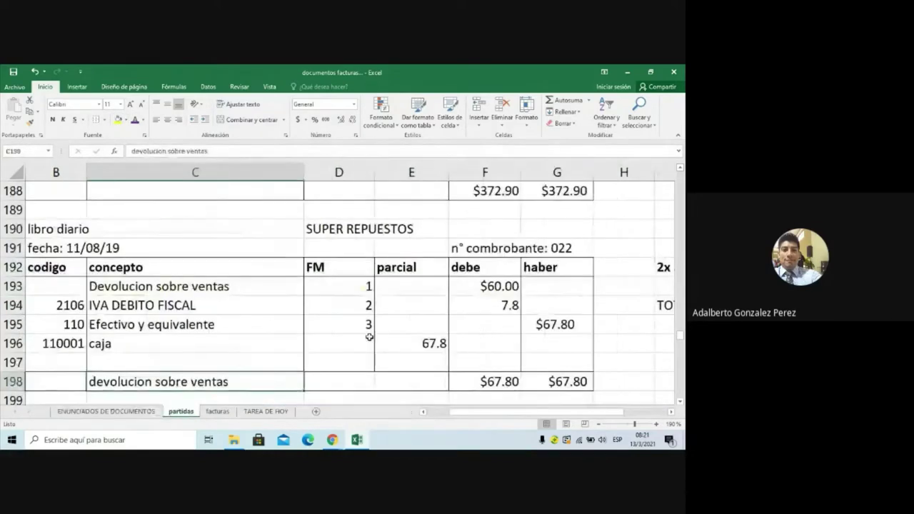
{"action": "left_click", "coordinate": [616, 295]}
{"action": "key", "text": "Right"}
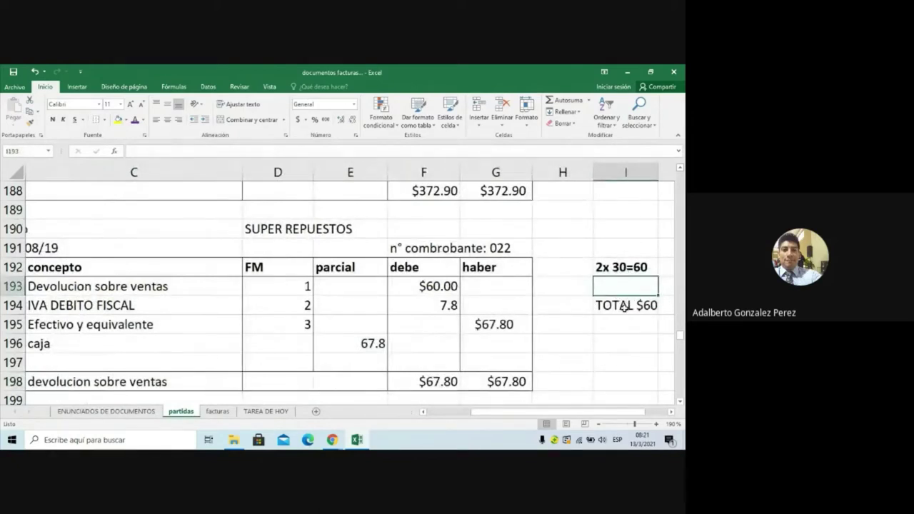
{"action": "left_click", "coordinate": [619, 330]}
{"action": "key", "text": "Up"}
{"action": "key", "text": "Left"}
{"action": "key", "text": "Left"}
{"action": "key", "text": "Left"}
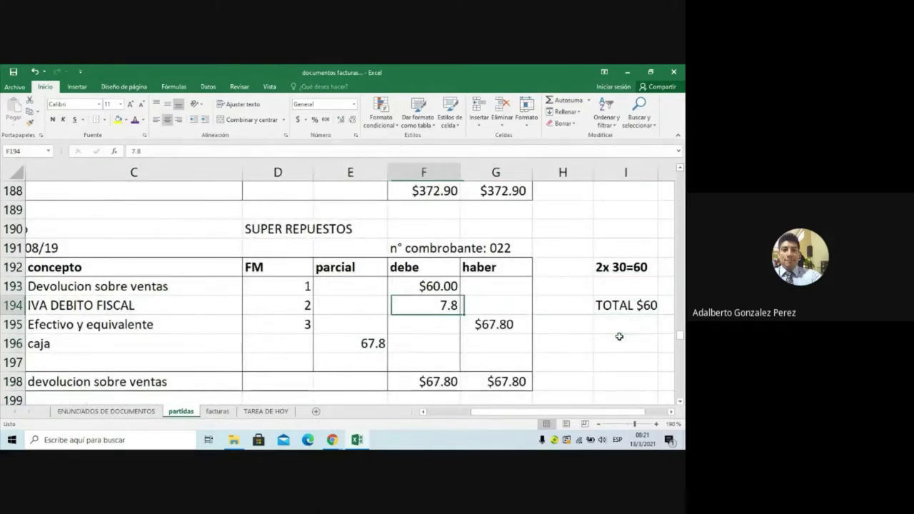
Step: Highlight the debe amount of Devolucion sobre ventas in the 11/08/19 entry in yellow
{"action": "key", "text": "Up"}
{"action": "key", "text": "Left"}
{"action": "key", "text": "Left"}
{"action": "key", "text": "Left"}
{"action": "key", "text": "Left"}
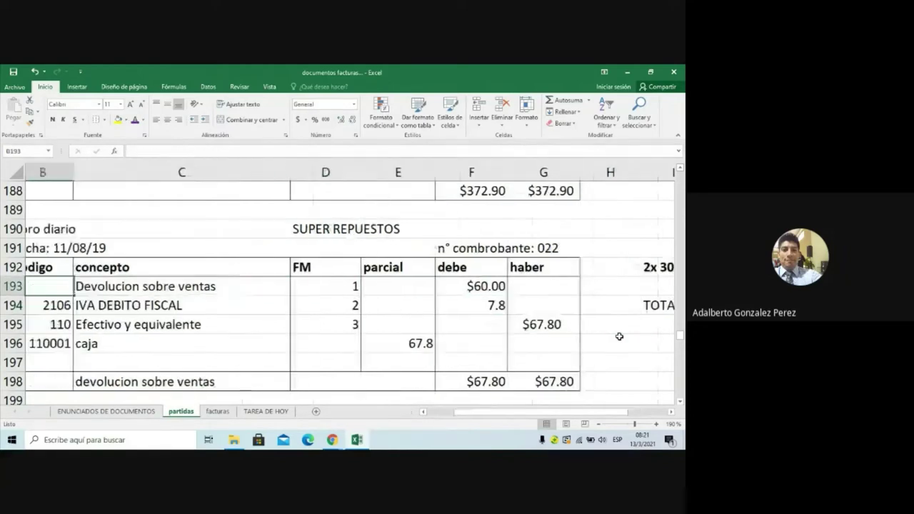
{"action": "key", "text": "Right"}
{"action": "key", "text": "Right"}
{"action": "key", "text": "Right"}
{"action": "key", "text": "Right"}
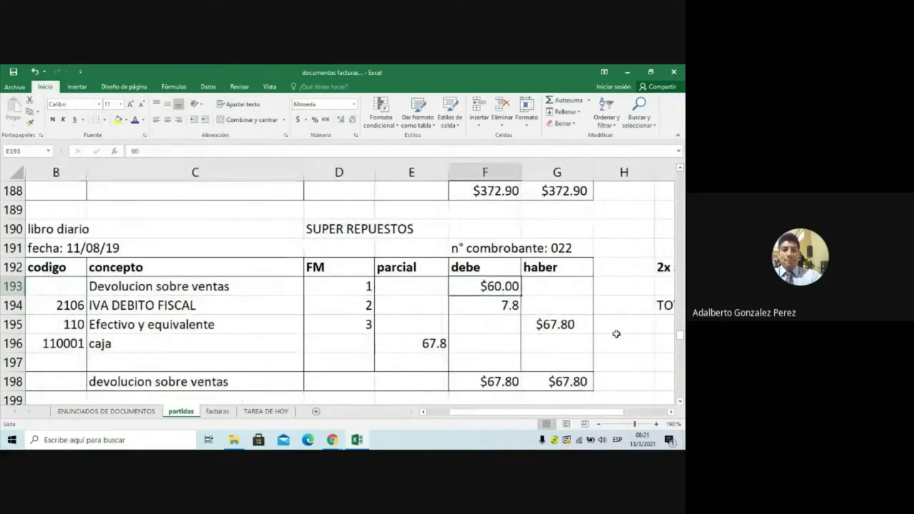
{"action": "left_click", "coordinate": [118, 120]}
Step: Check the IVA DEBITO FISCAL debe amount and the haber column down to the total in the 11/08/19 return entry
{"action": "key", "text": "Down"}
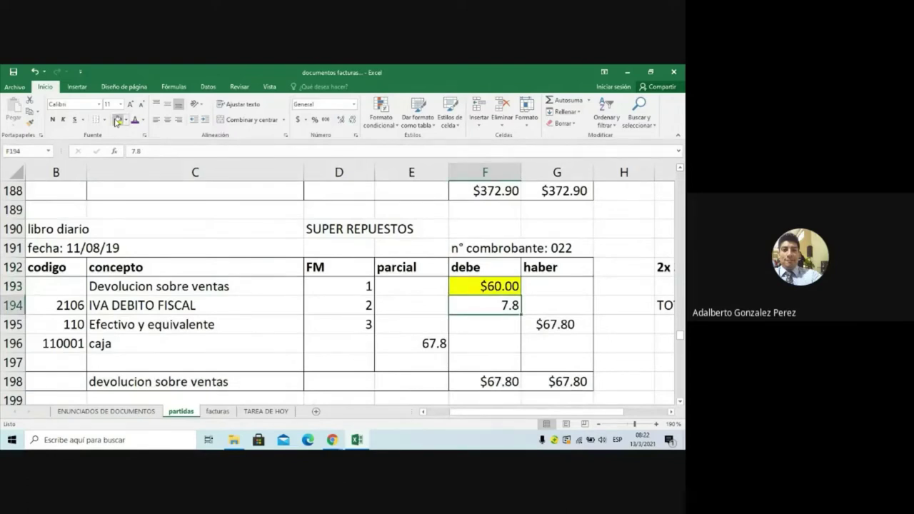
{"action": "key", "text": "Down"}
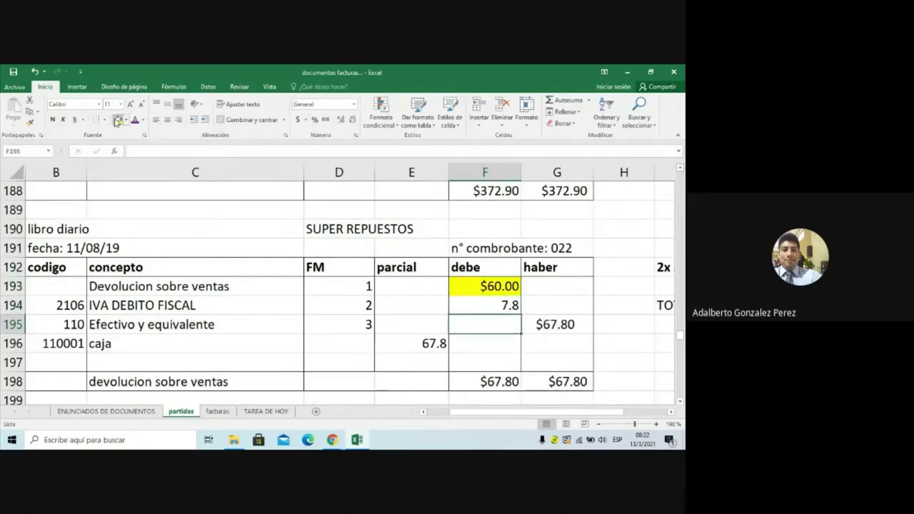
{"action": "key", "text": "Right"}
{"action": "key", "text": "Down"}
{"action": "key", "text": "Down"}
{"action": "key", "text": "Down"}
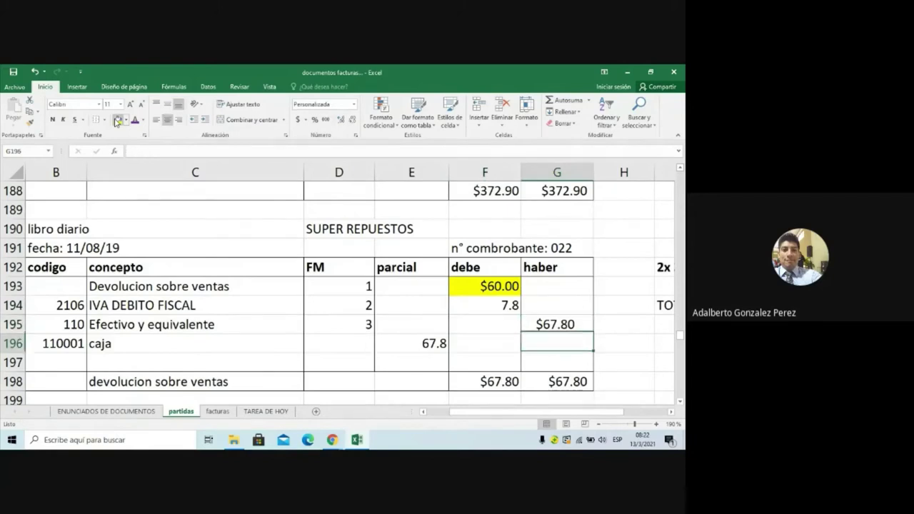
Step: Read the closing description and the caja row of the 11/08/19 return entry
{"action": "key", "text": "Left"}
{"action": "key", "text": "Left"}
{"action": "key", "text": "Left"}
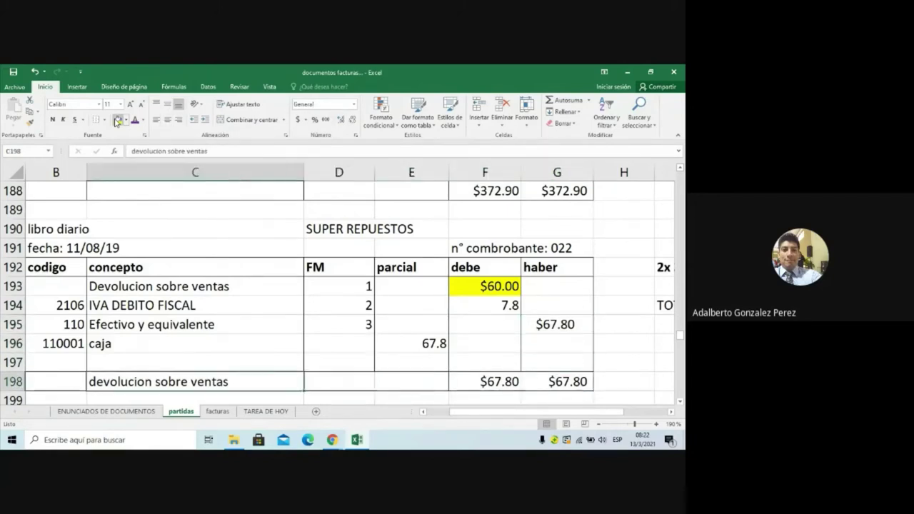
{"action": "key", "text": "Up"}
{"action": "key", "text": "Up"}
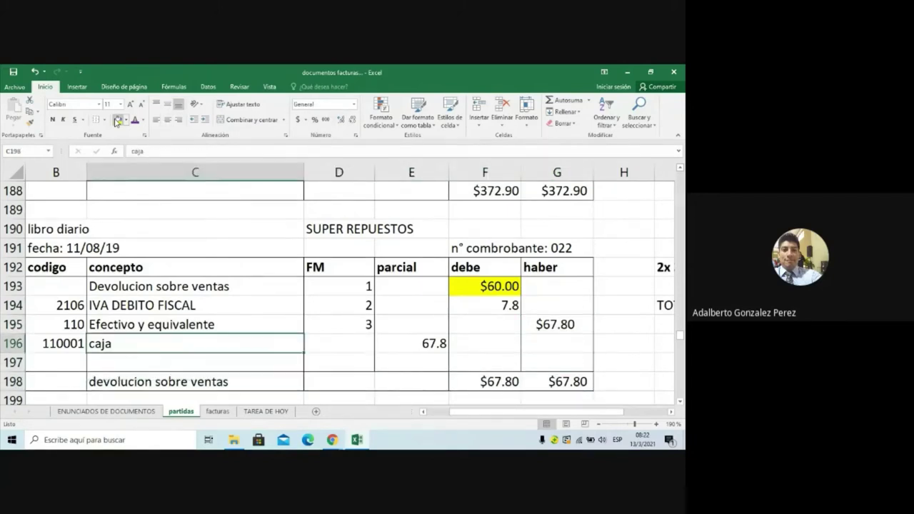
{"action": "key", "text": "Down"}
{"action": "key", "text": "Down"}
{"action": "key", "text": "Up"}
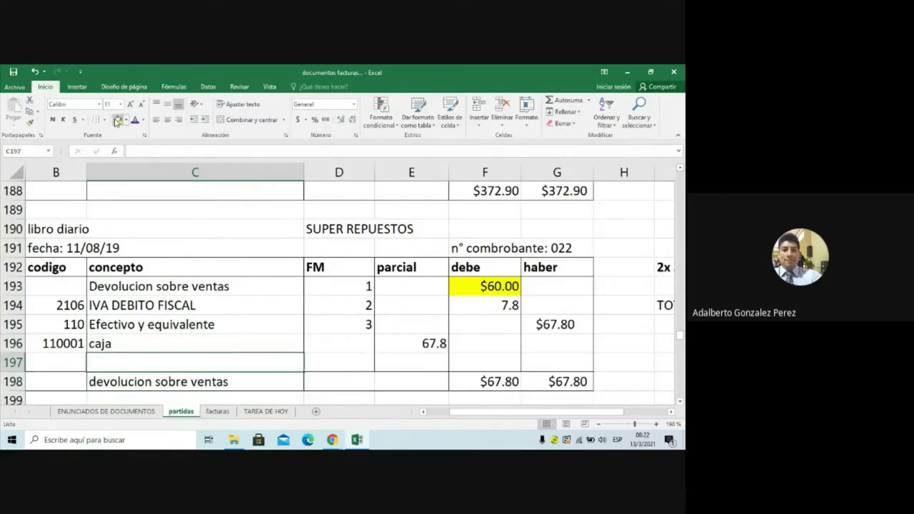